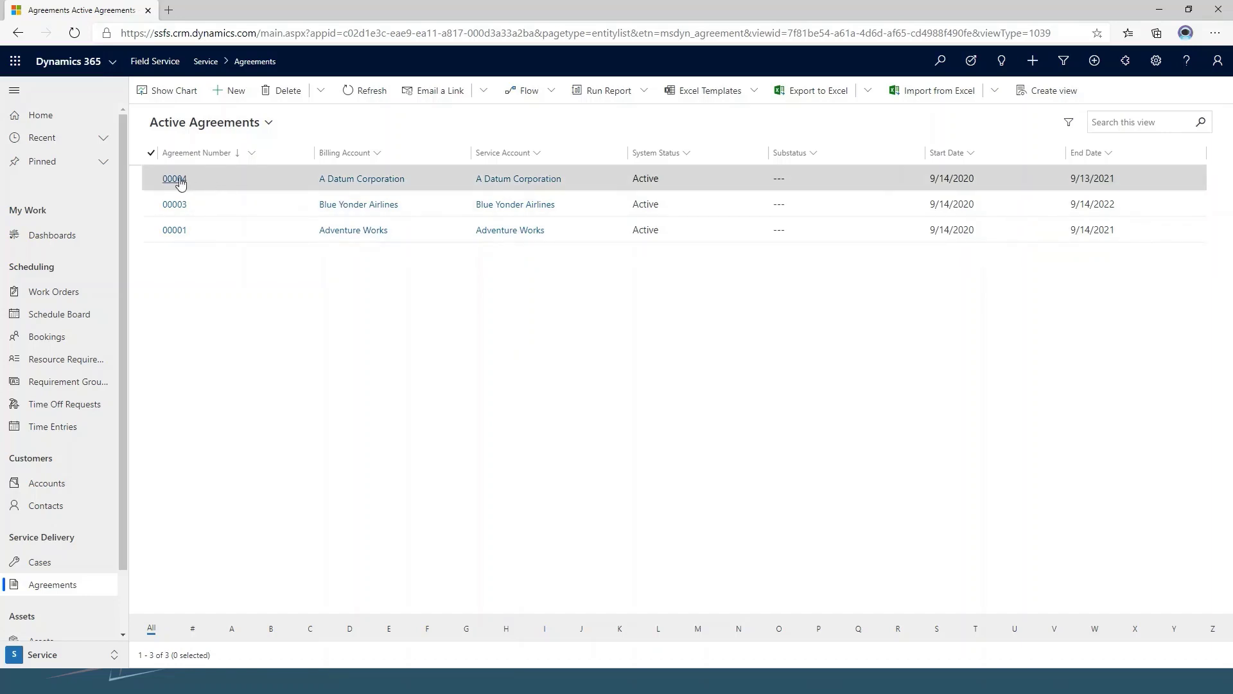
Open agreement 00004 from the Active Agreements view.
{"action": "left_click", "coordinate": [178, 179]}
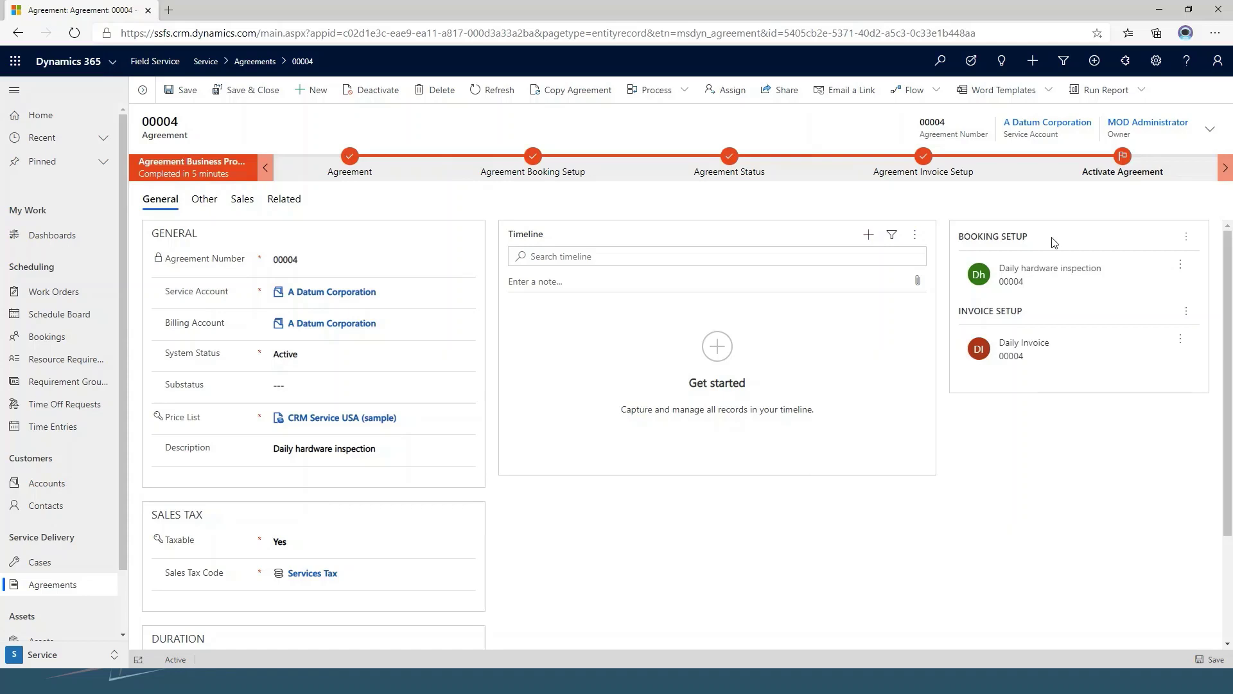
Open agreement 00004's Daily hardware inspection booking setup (2-hour bookings at 7:00 AM).
{"action": "left_click", "coordinate": [1091, 284]}
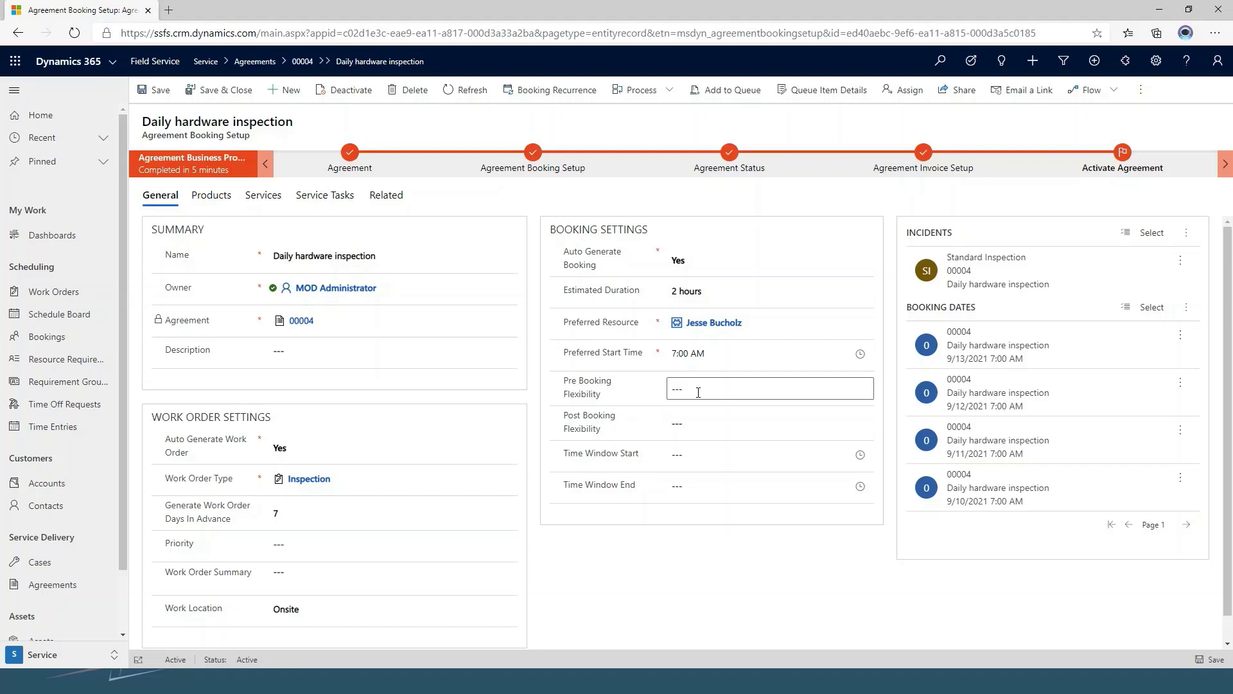
{"action": "left_click", "coordinate": [686, 427]}
{"action": "type", "text": "2"}
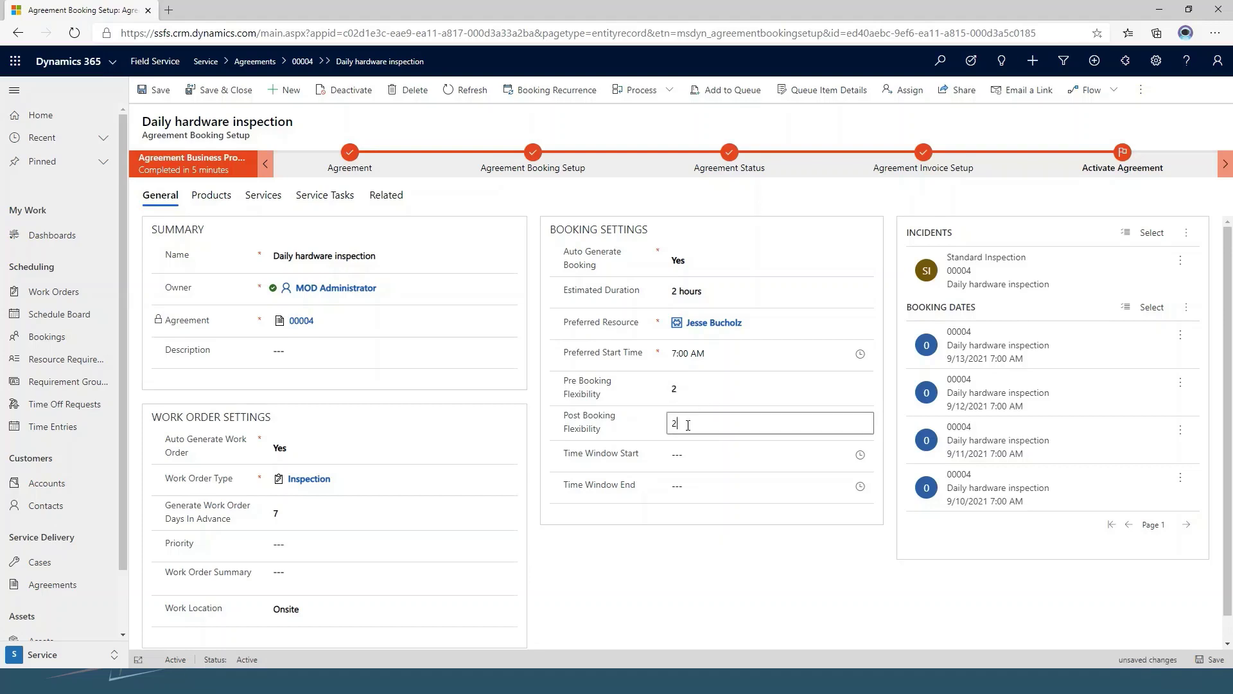
{"action": "key", "text": "BackSpace"}
{"action": "left_click", "coordinate": [681, 389]}
{"action": "key", "text": "BackSpace"}
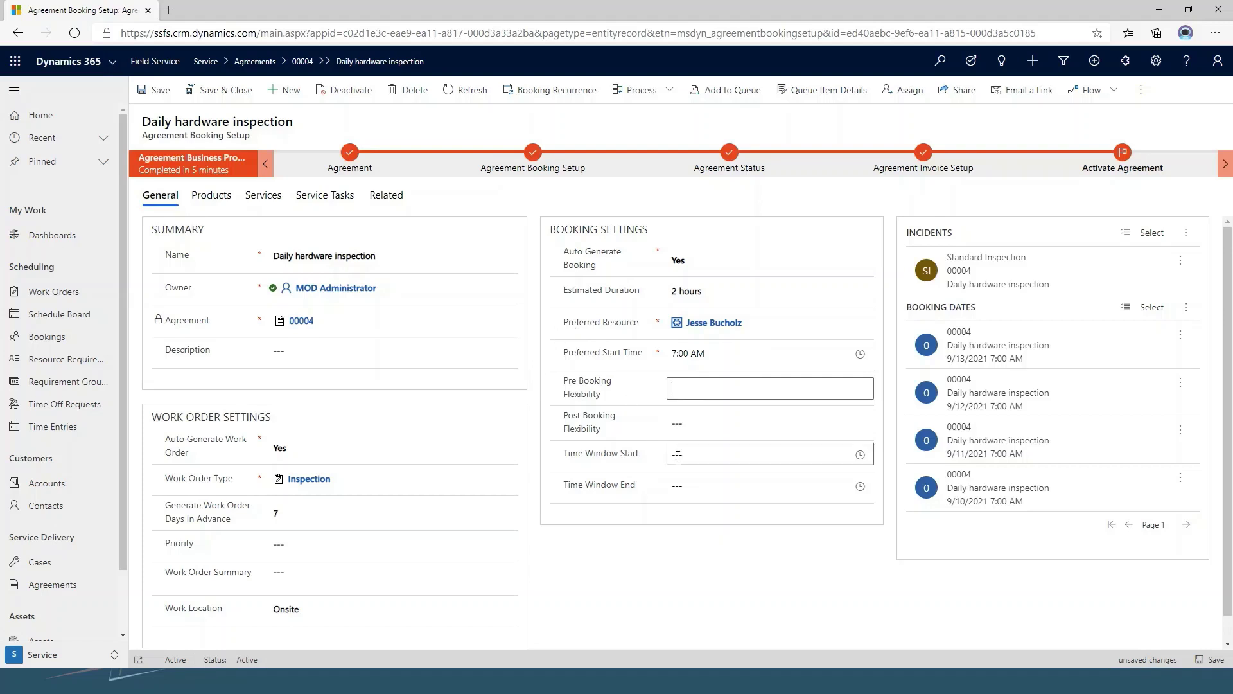
{"action": "left_click", "coordinate": [539, 477]}
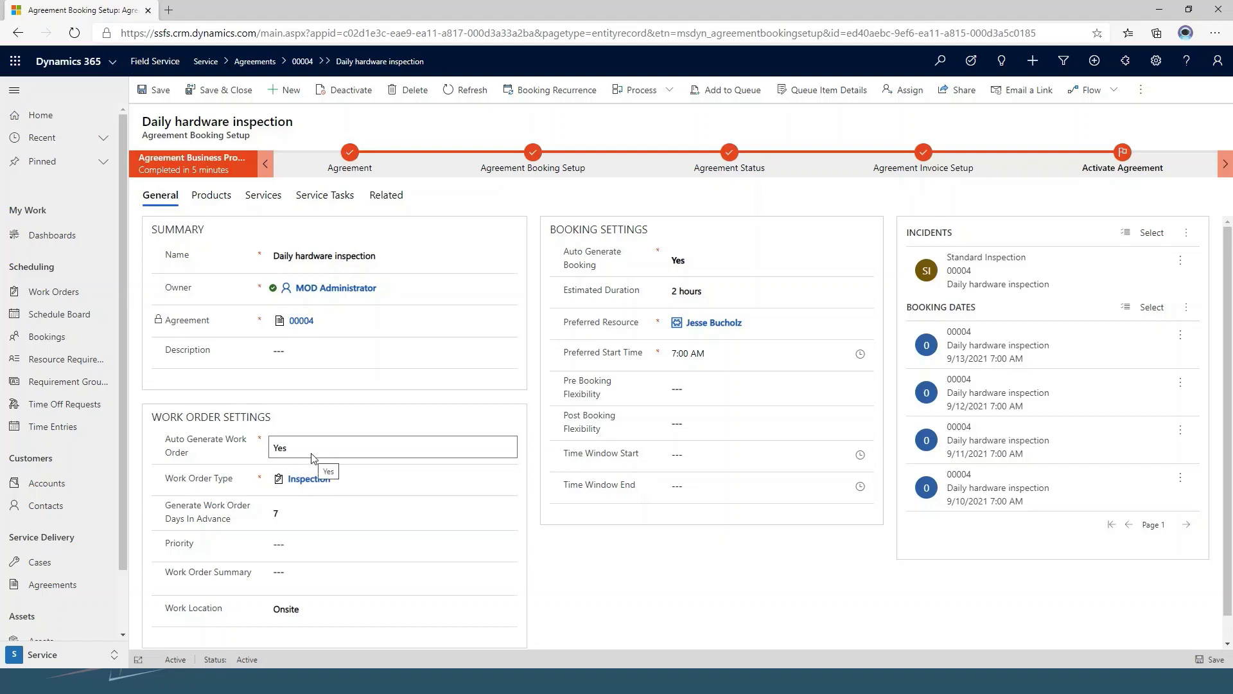
{"action": "scroll", "coordinate": [311, 460], "scroll_direction": "down", "scroll_amount": 1}
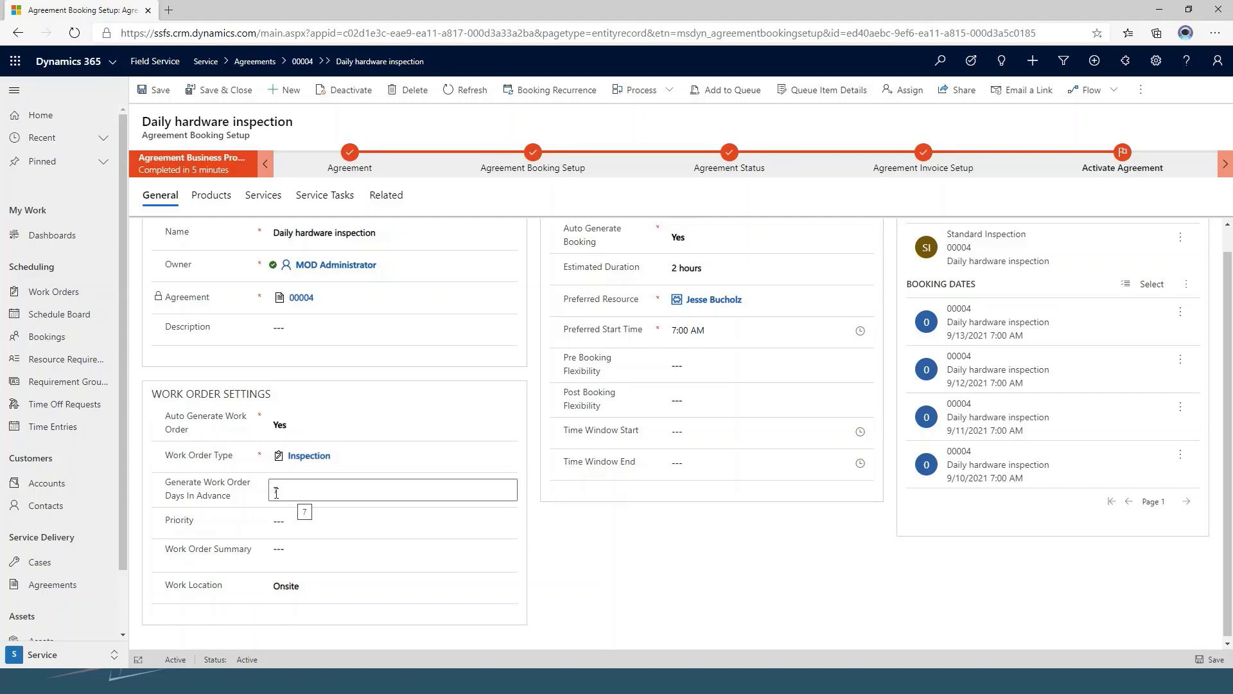
{"action": "mouse_move", "coordinate": [249, 494]}
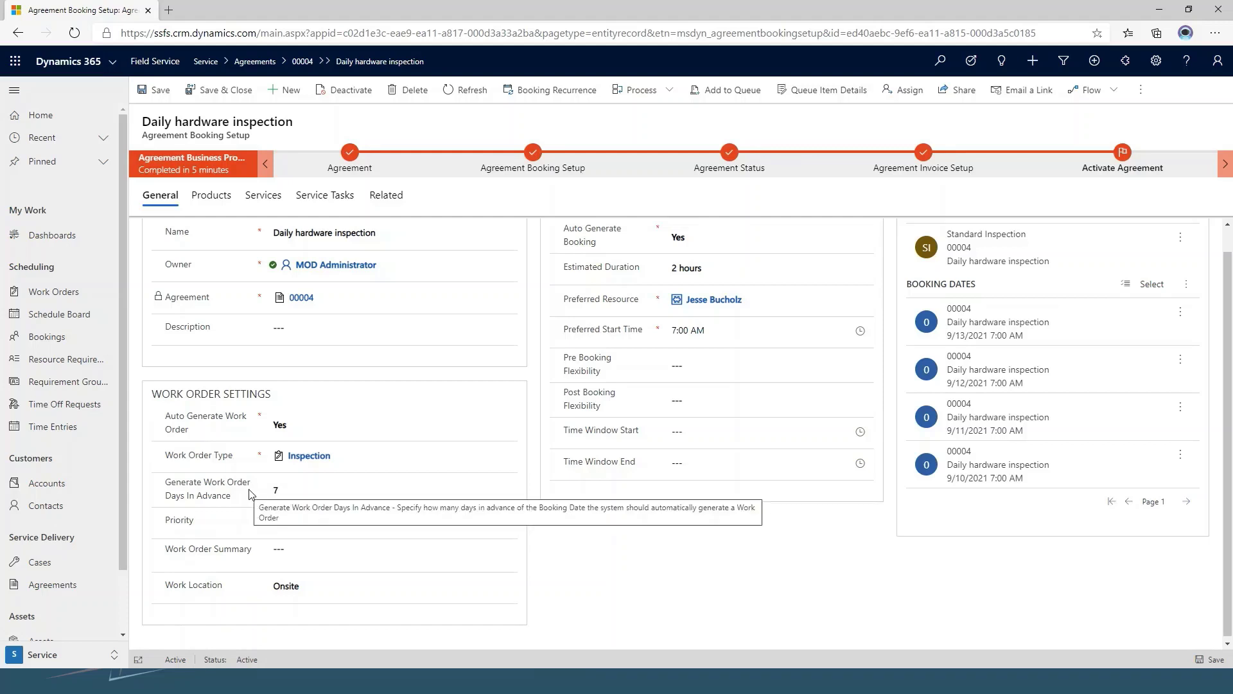
{"action": "left_click", "coordinate": [278, 525]}
{"action": "left_click", "coordinate": [303, 548]}
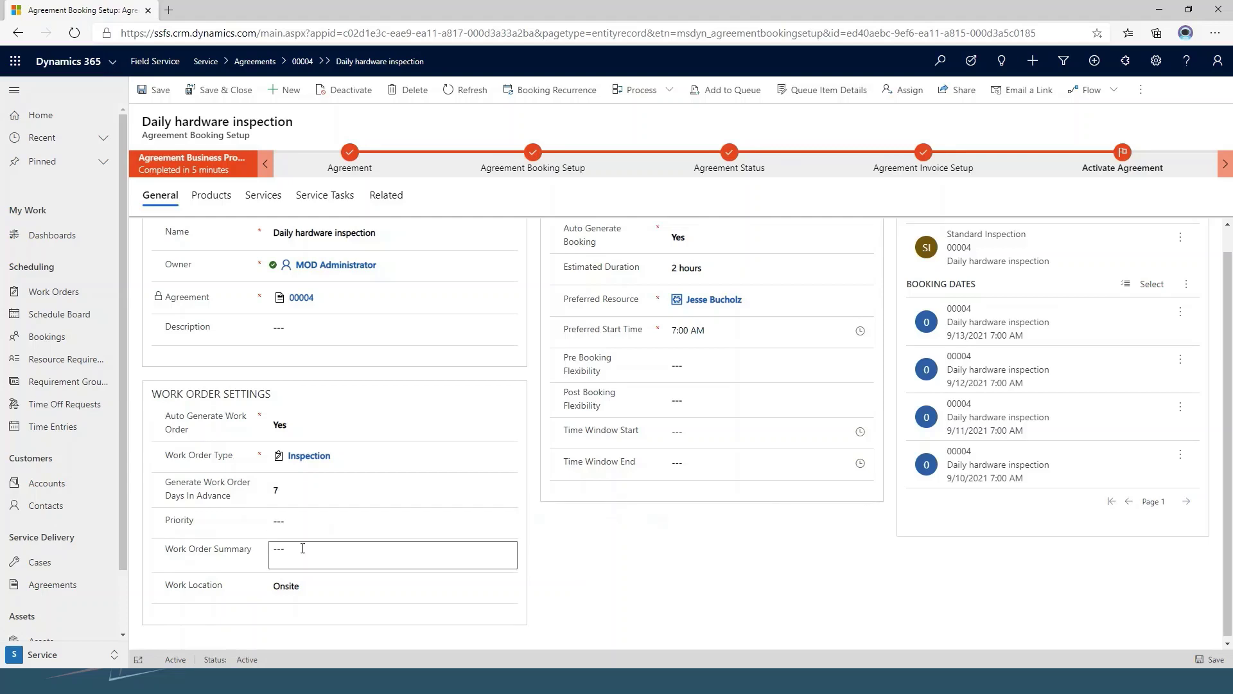
{"action": "left_click", "coordinate": [310, 591]}
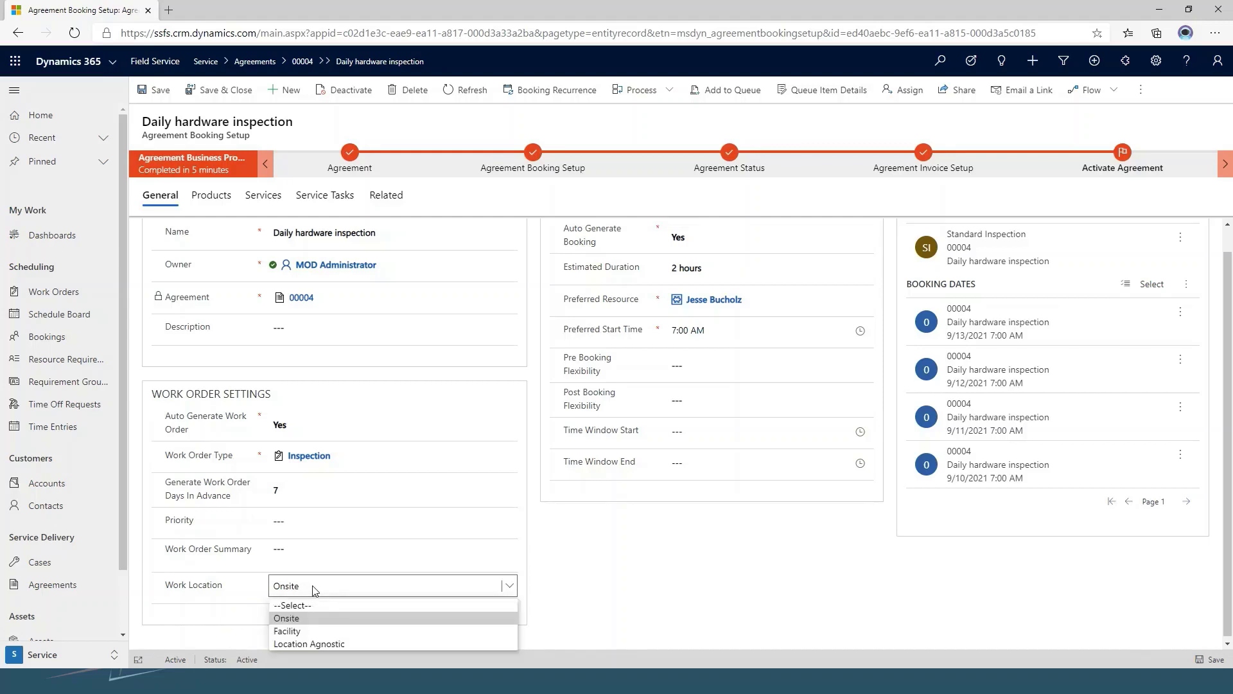
{"action": "left_click", "coordinate": [244, 585]}
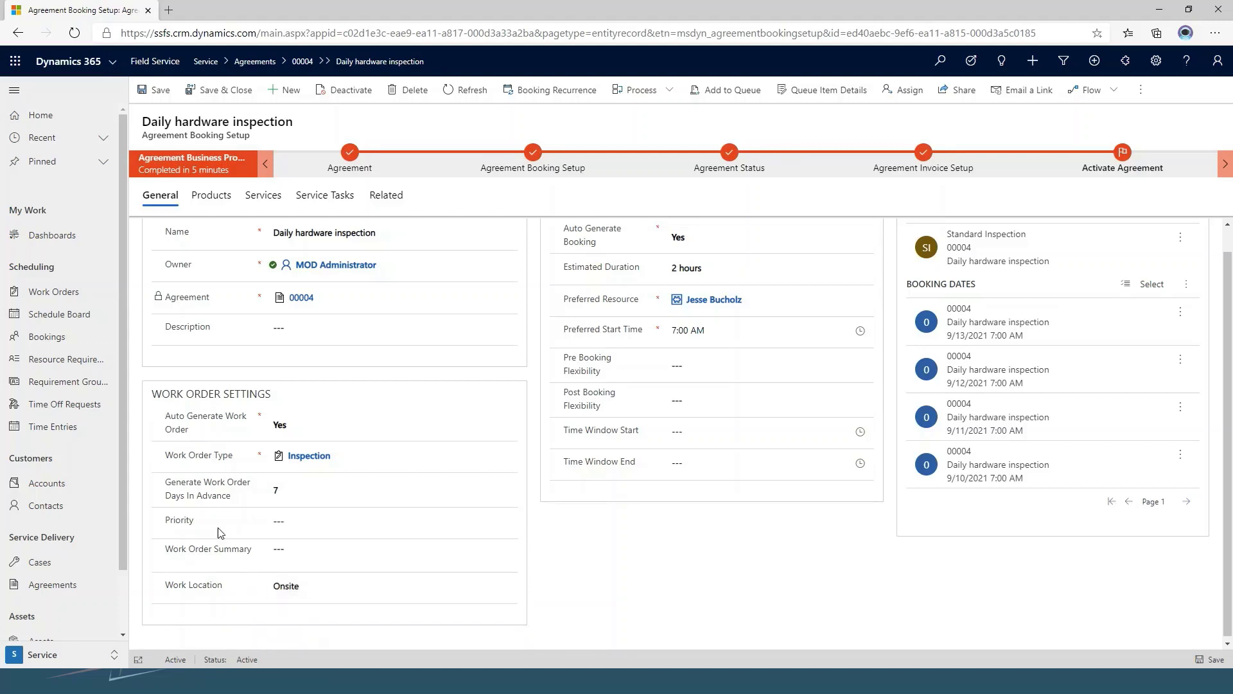
{"action": "scroll", "coordinate": [215, 528], "scroll_direction": "up", "scroll_amount": 1}
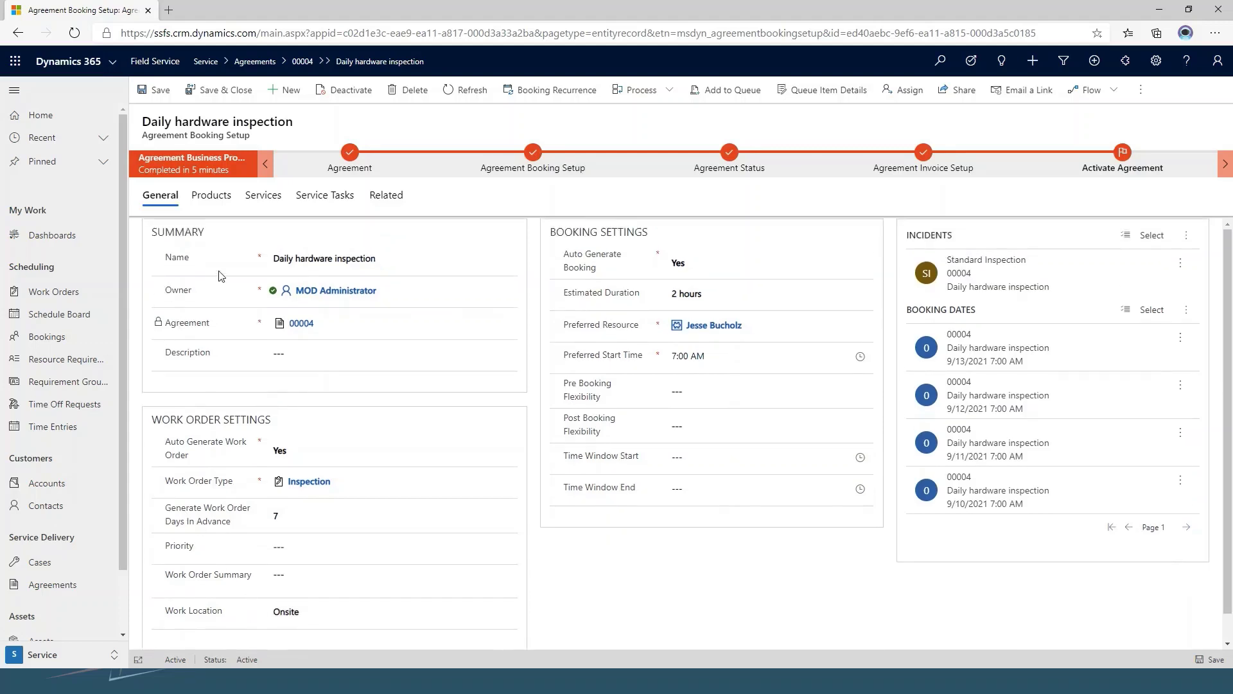
{"action": "left_click", "coordinate": [212, 195]}
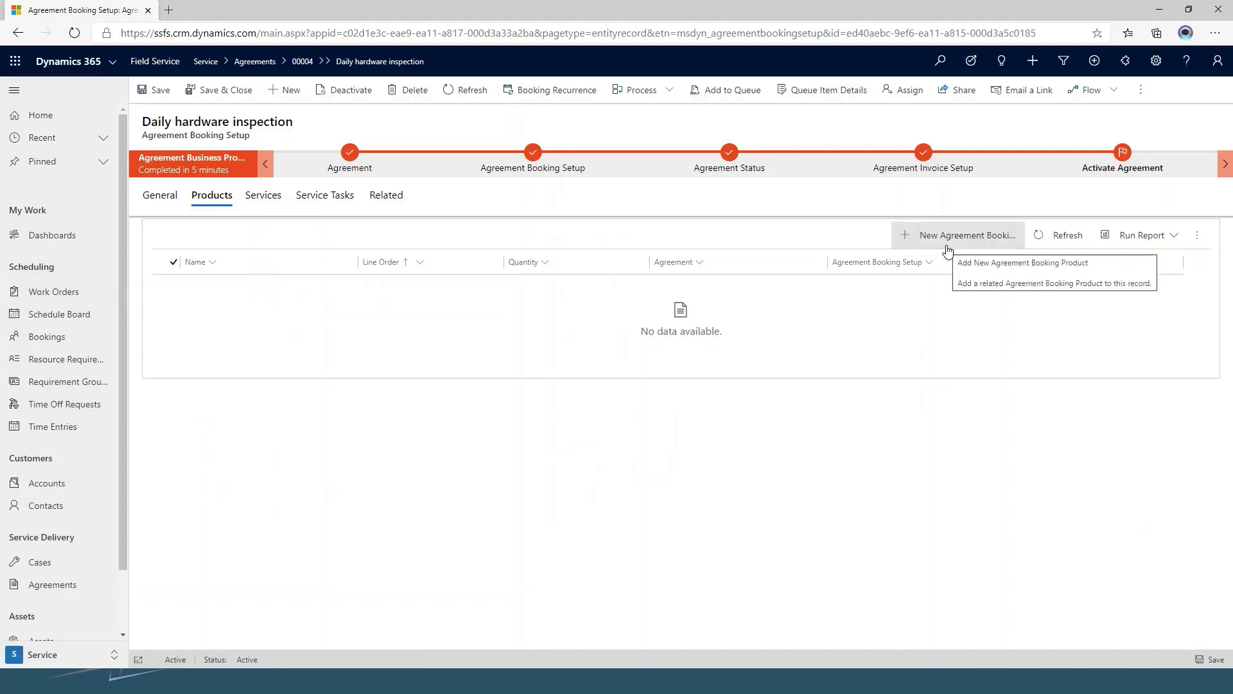
{"action": "left_click", "coordinate": [254, 201]}
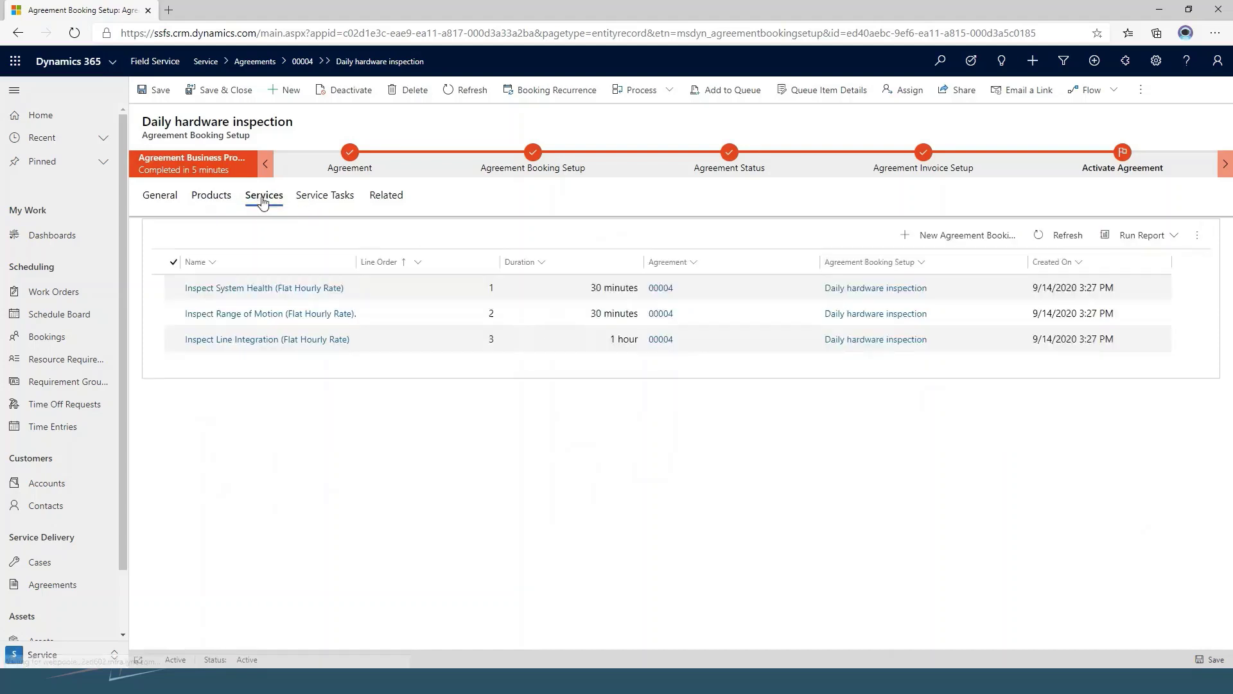
{"action": "left_click", "coordinate": [317, 202]}
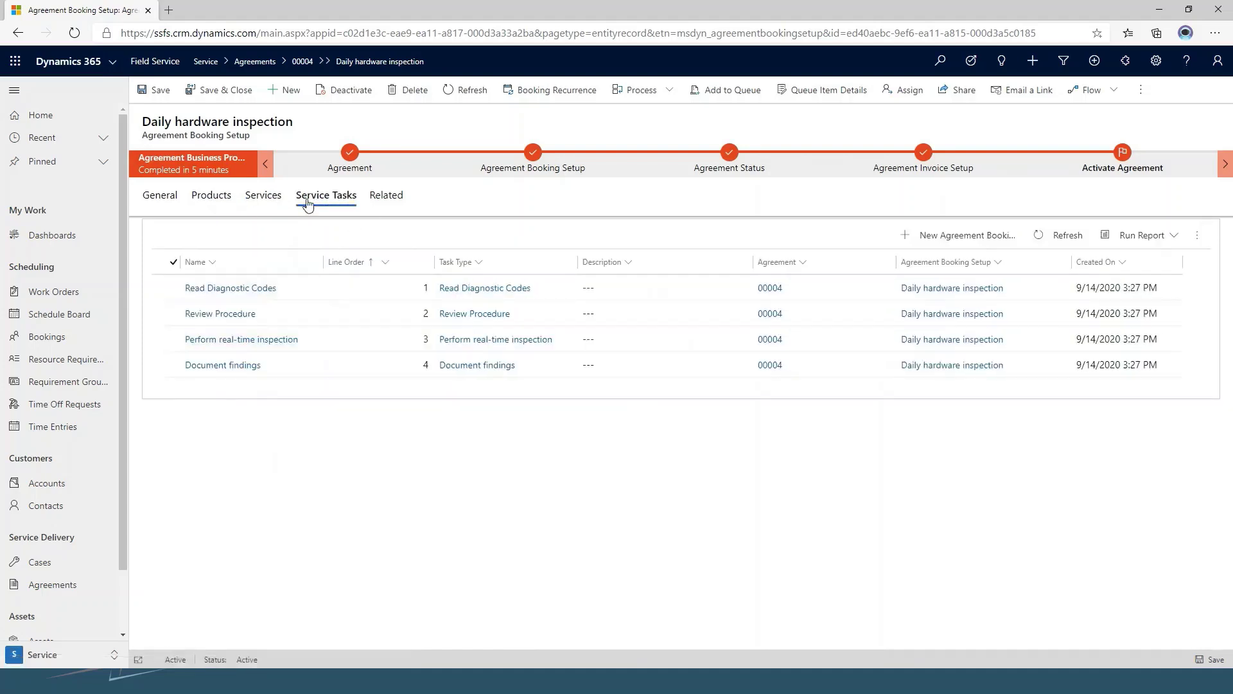
{"action": "left_click", "coordinate": [159, 200]}
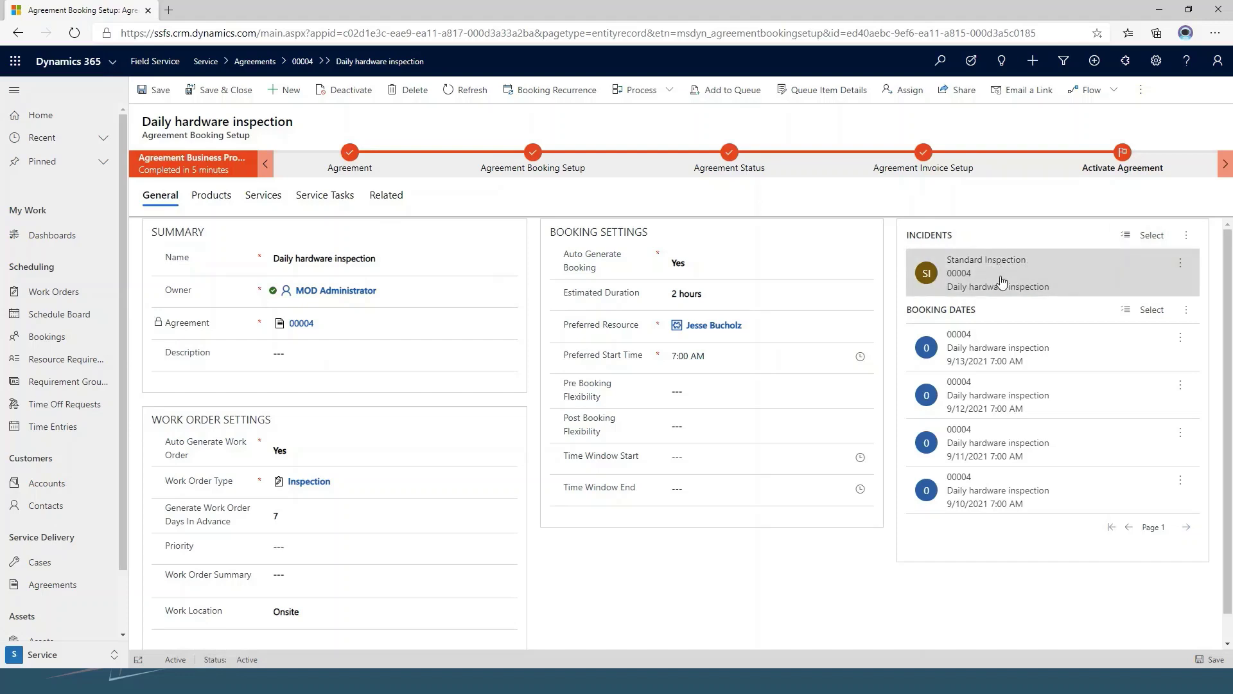
Start a new agreement booking incident and browse incident types without choosing one.
{"action": "left_click", "coordinate": [1188, 238]}
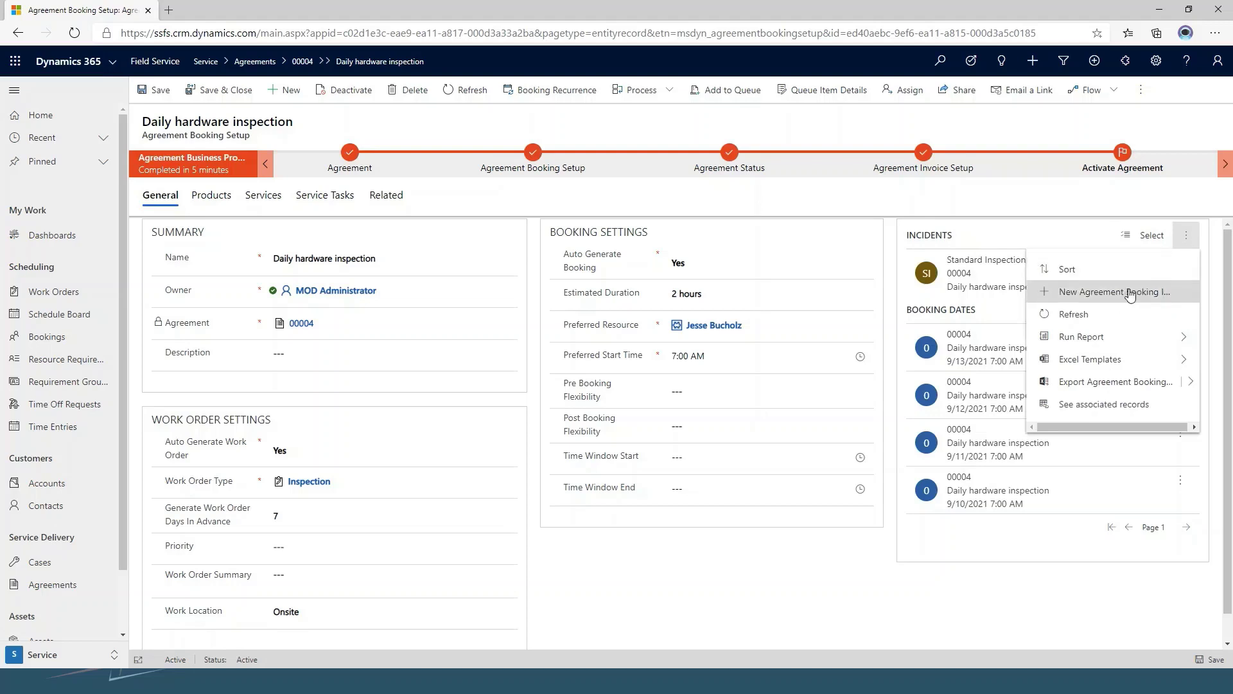
{"action": "left_click", "coordinate": [1090, 293]}
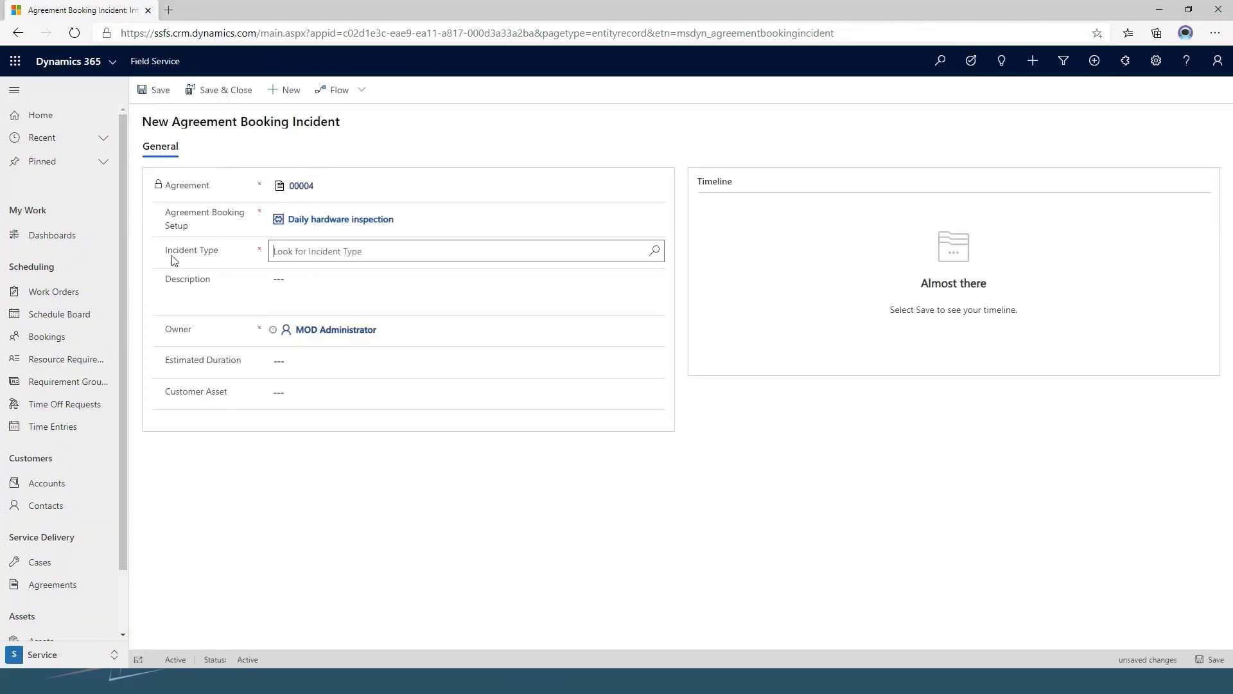
{"action": "left_click", "coordinate": [535, 252]}
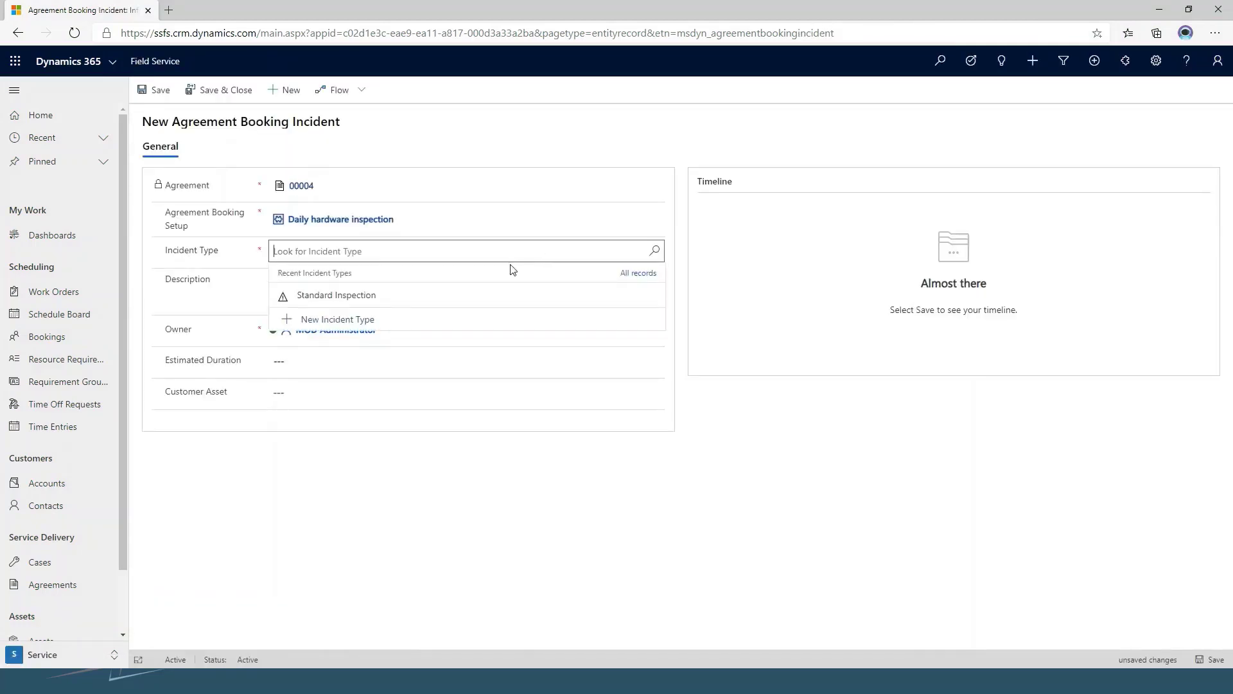
{"action": "left_click", "coordinate": [655, 252]}
{"action": "scroll", "coordinate": [346, 360], "scroll_direction": "down", "scroll_amount": 4}
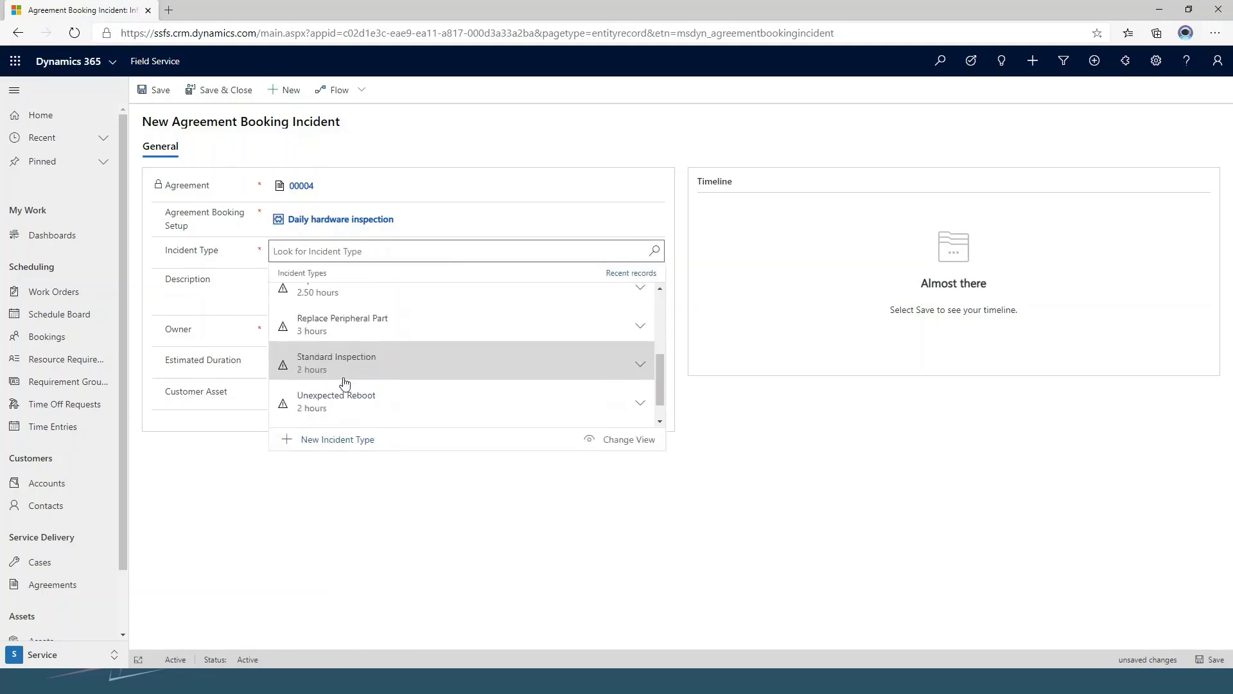
{"action": "scroll", "coordinate": [346, 384], "scroll_direction": "down", "scroll_amount": 1}
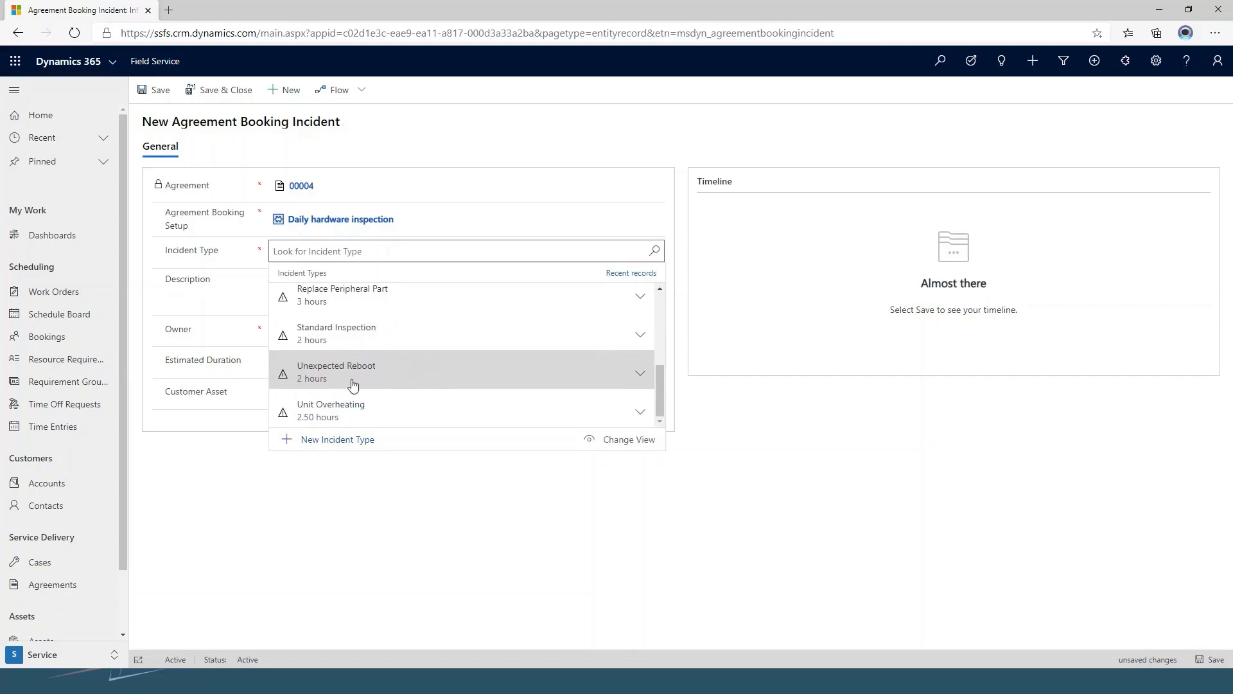
{"action": "left_click", "coordinate": [236, 287]}
Inspect the new incident's Estimated Duration and Customer Asset fields, leaving them blank.
{"action": "left_click", "coordinate": [311, 360]}
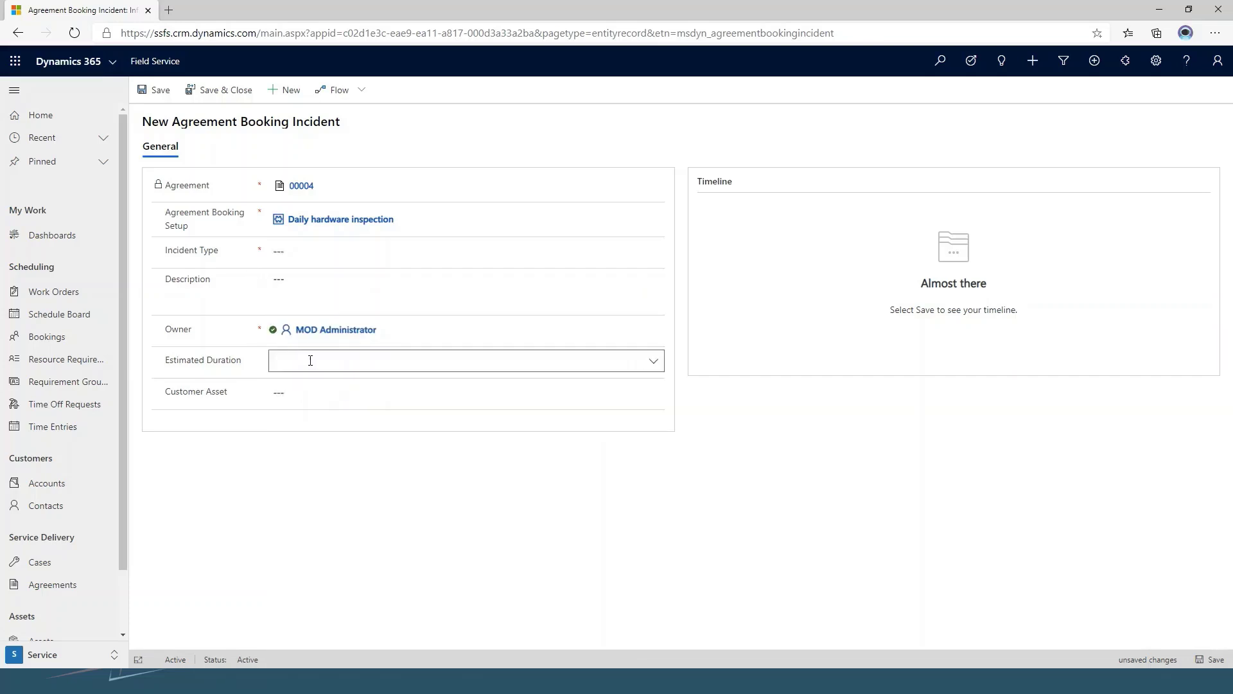
{"action": "left_click", "coordinate": [300, 392]}
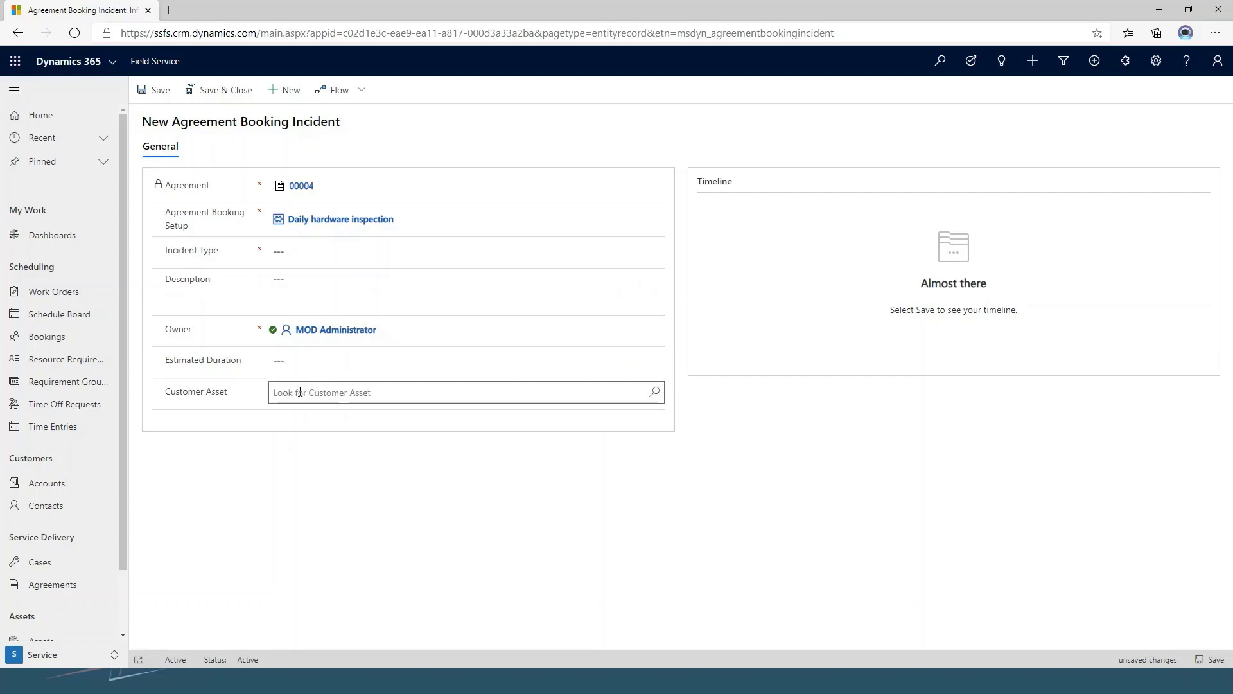
{"action": "left_click", "coordinate": [227, 218]}
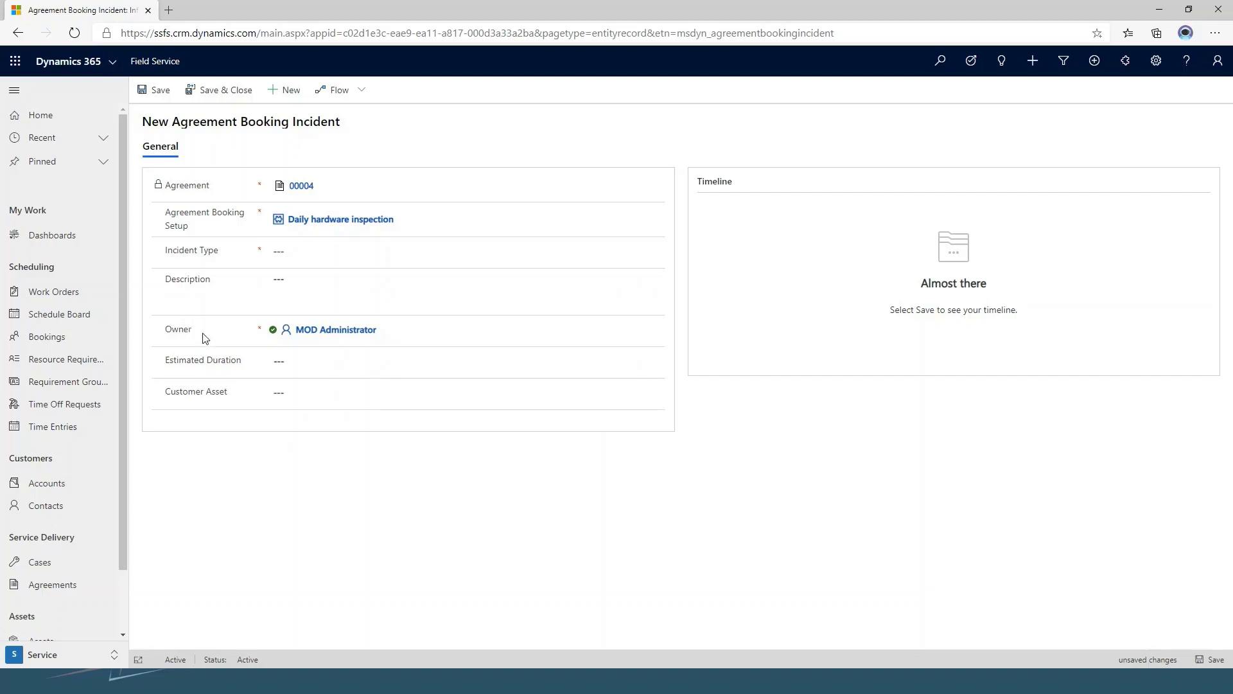
{"action": "left_click", "coordinate": [275, 392]}
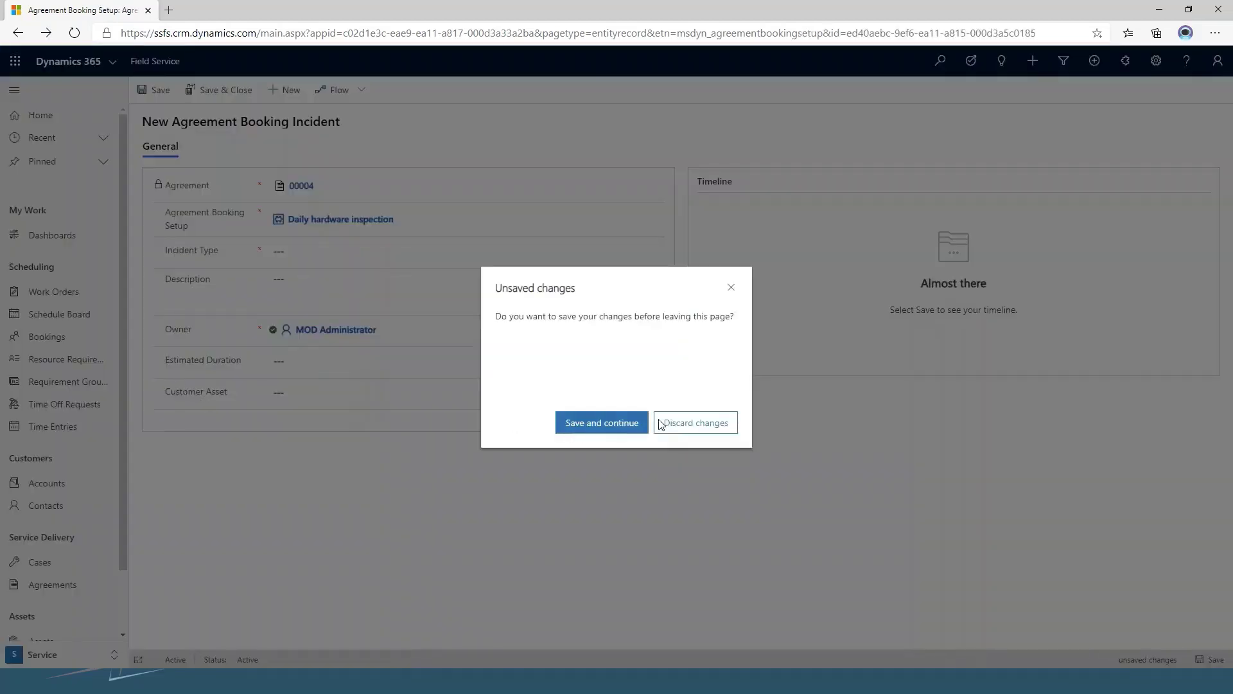
Discard the unsaved incident and view the Daily recurrence, 9/14/2020 to 9/13/2021.
{"action": "left_click", "coordinate": [692, 425]}
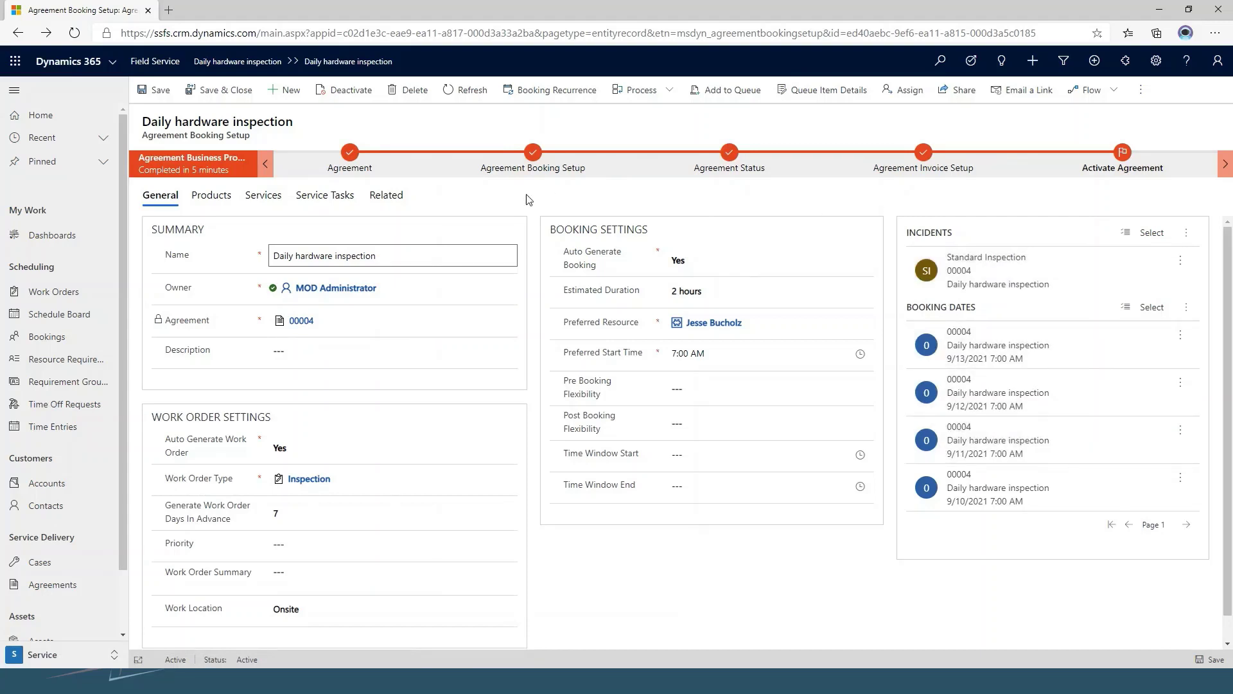
{"action": "left_click", "coordinate": [549, 99]}
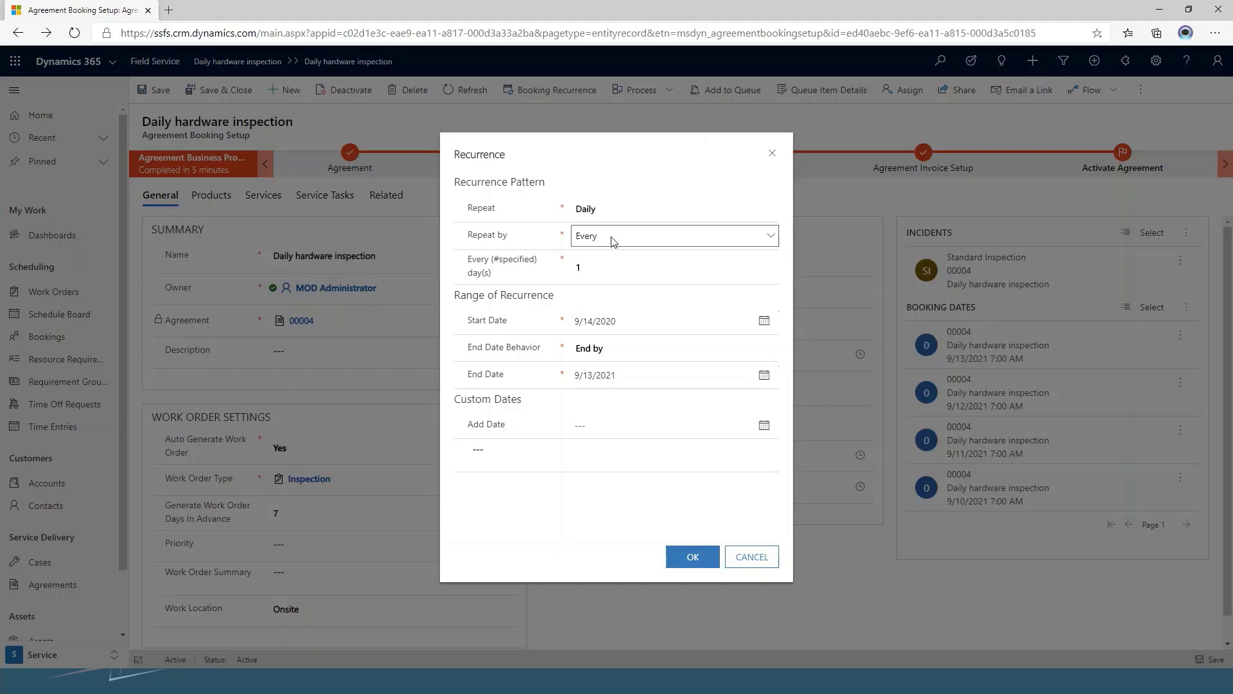
Change the recurrence to Monthly, repeating on day 1 of the month every 3 months.
{"action": "key", "text": "BackSpace"}
{"action": "type", "text": "2"}
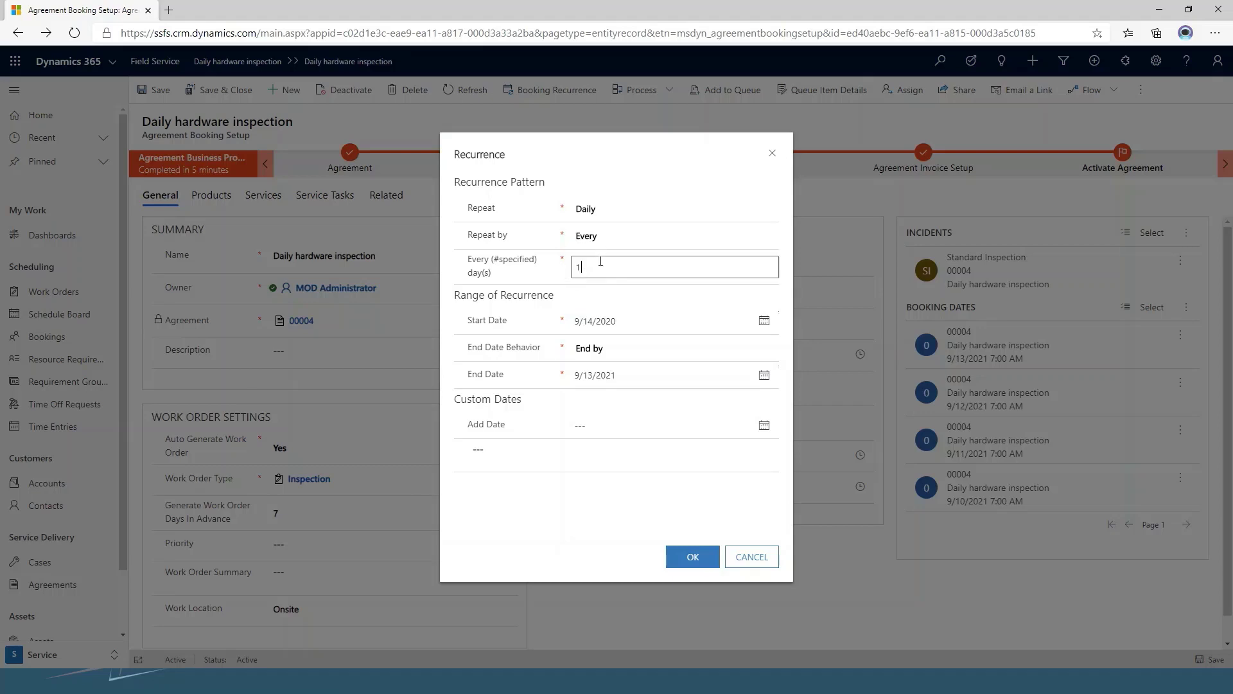
{"action": "left_click", "coordinate": [640, 210]}
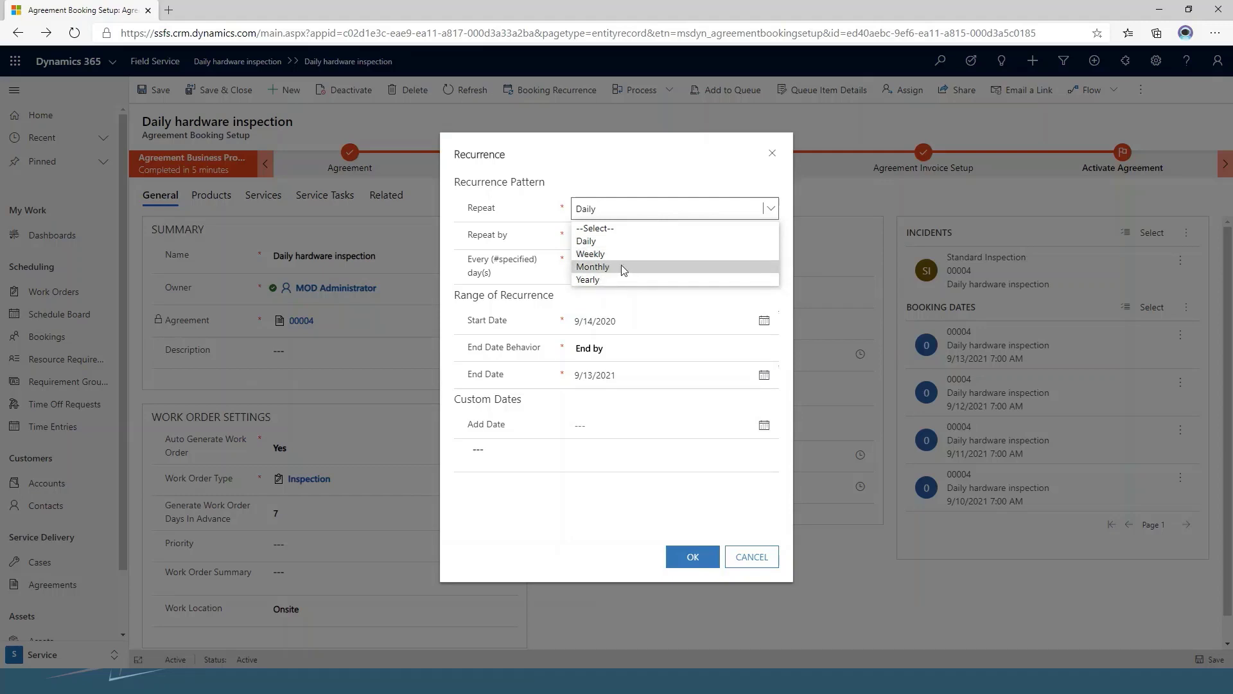
{"action": "left_click", "coordinate": [622, 266]}
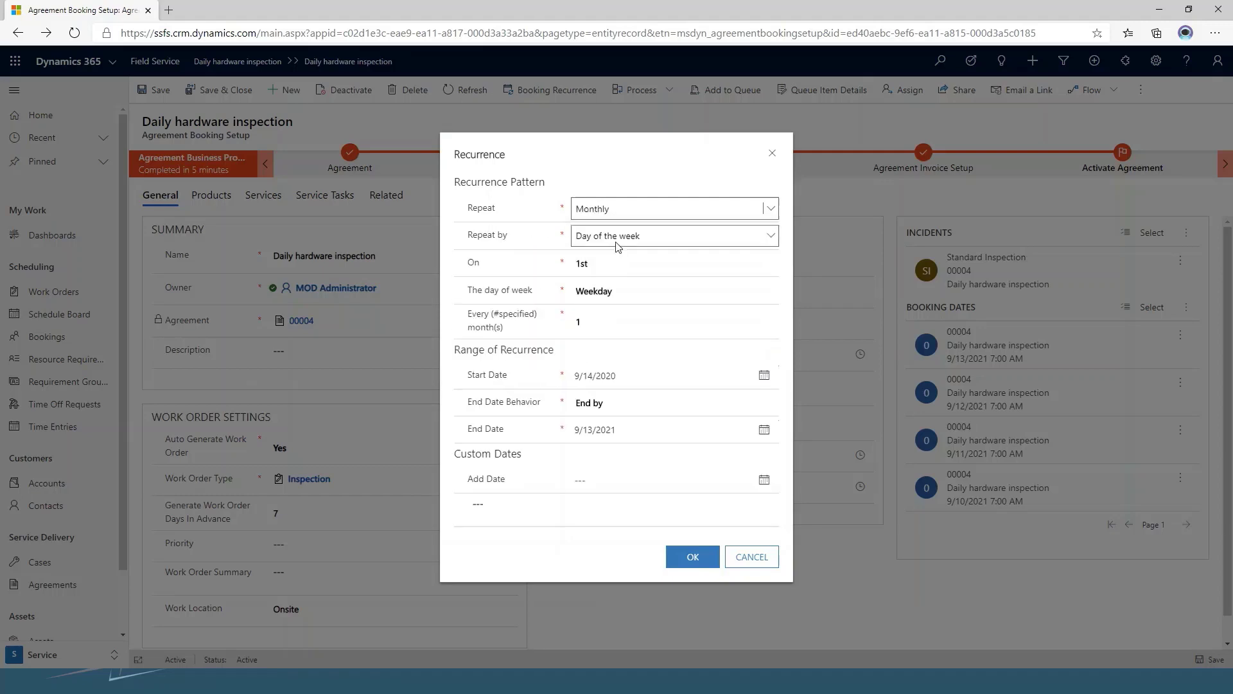
{"action": "left_click", "coordinate": [635, 237]}
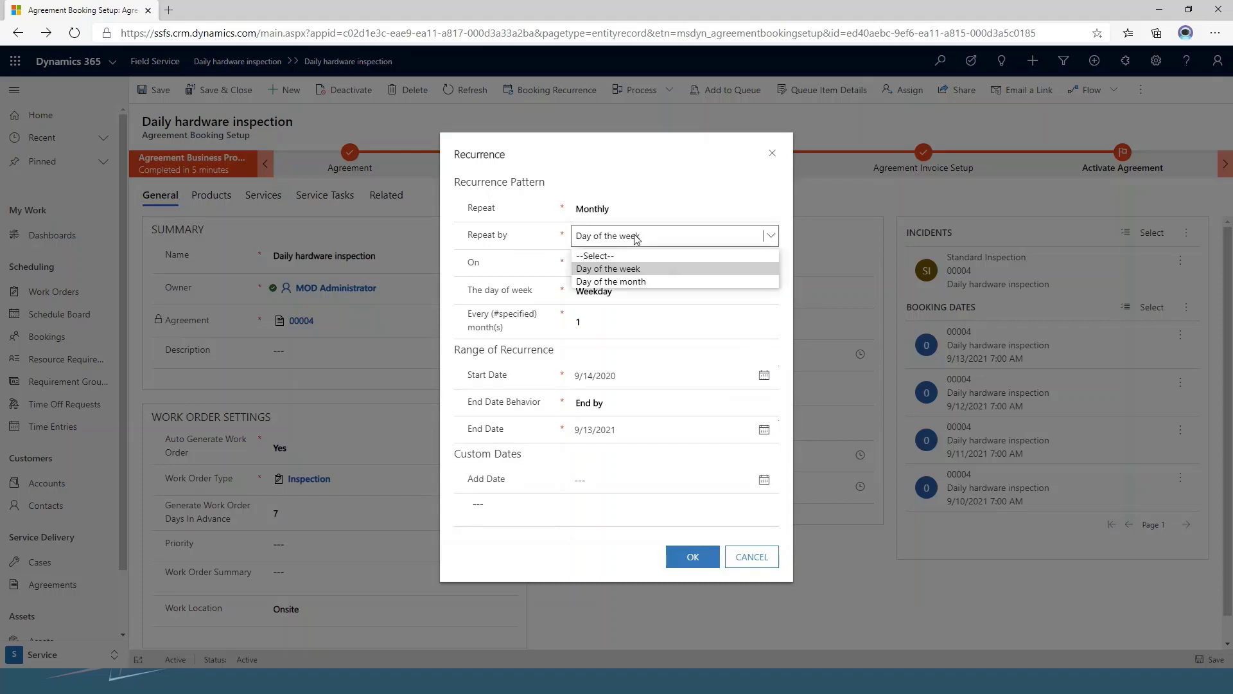
{"action": "left_click", "coordinate": [611, 281]}
{"action": "key", "text": "Tab"}
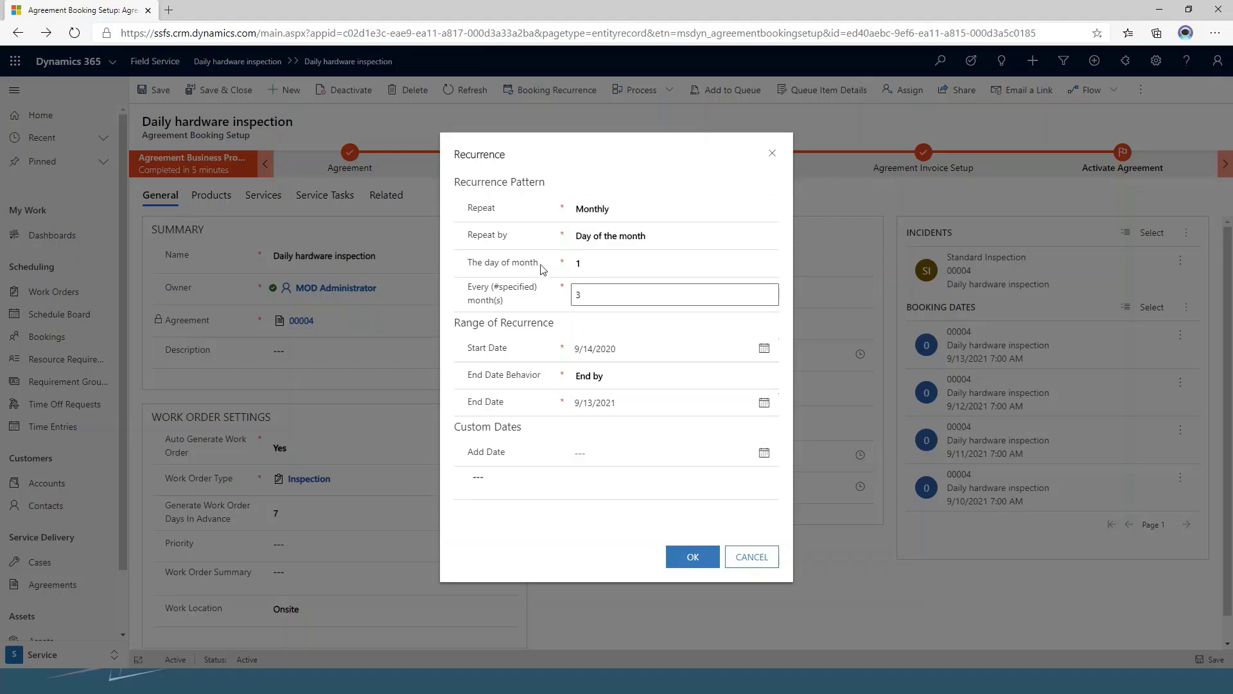
Add custom dates 9/24/2020 and 10/6/2020, then cancel the recurrence changes.
{"action": "left_click", "coordinate": [583, 452]}
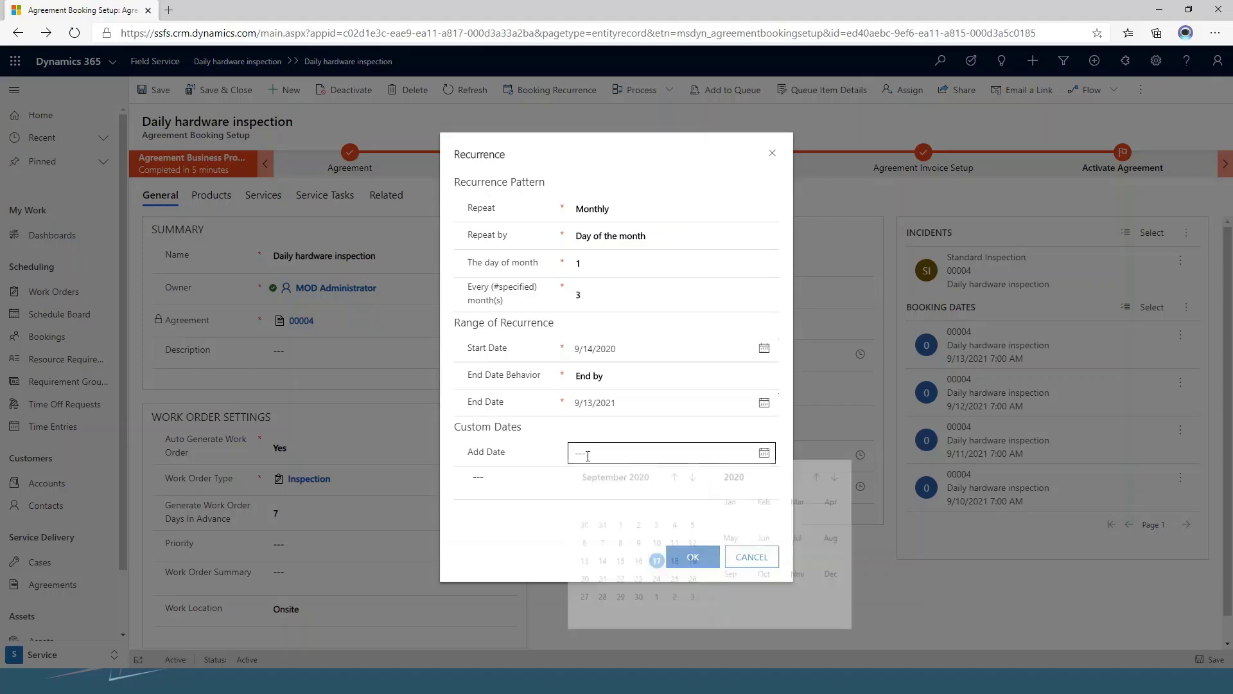
{"action": "left_click", "coordinate": [657, 583]}
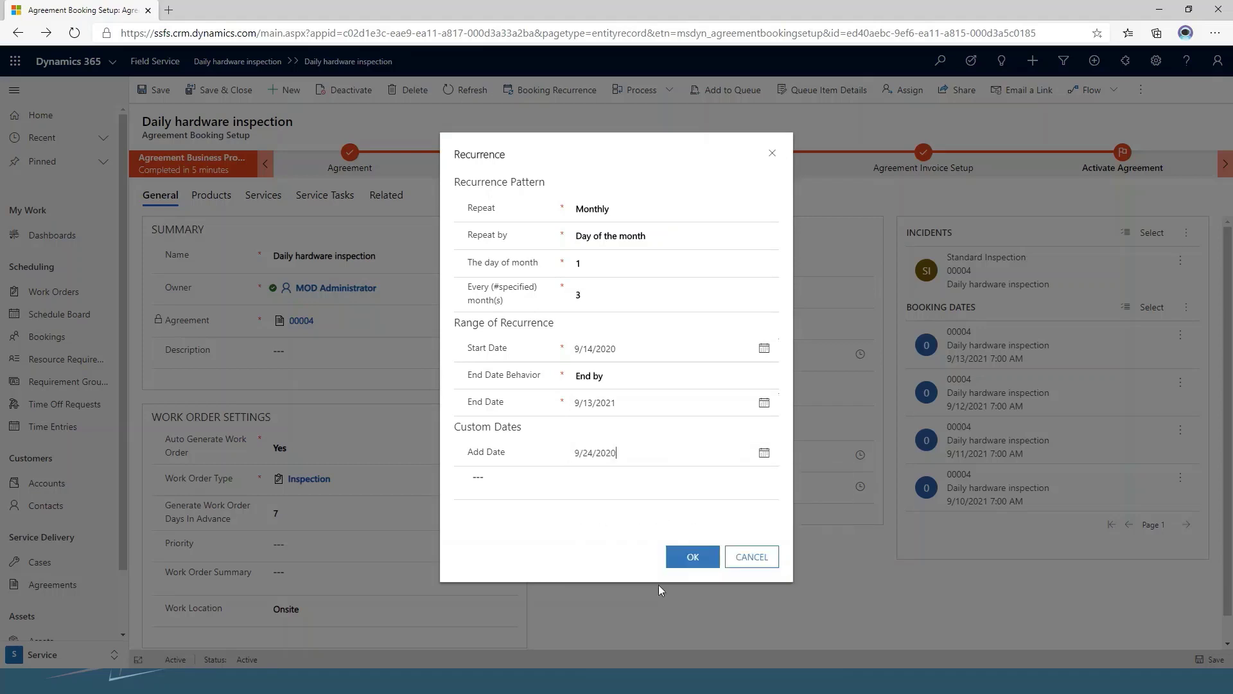
{"action": "left_click", "coordinate": [765, 453]}
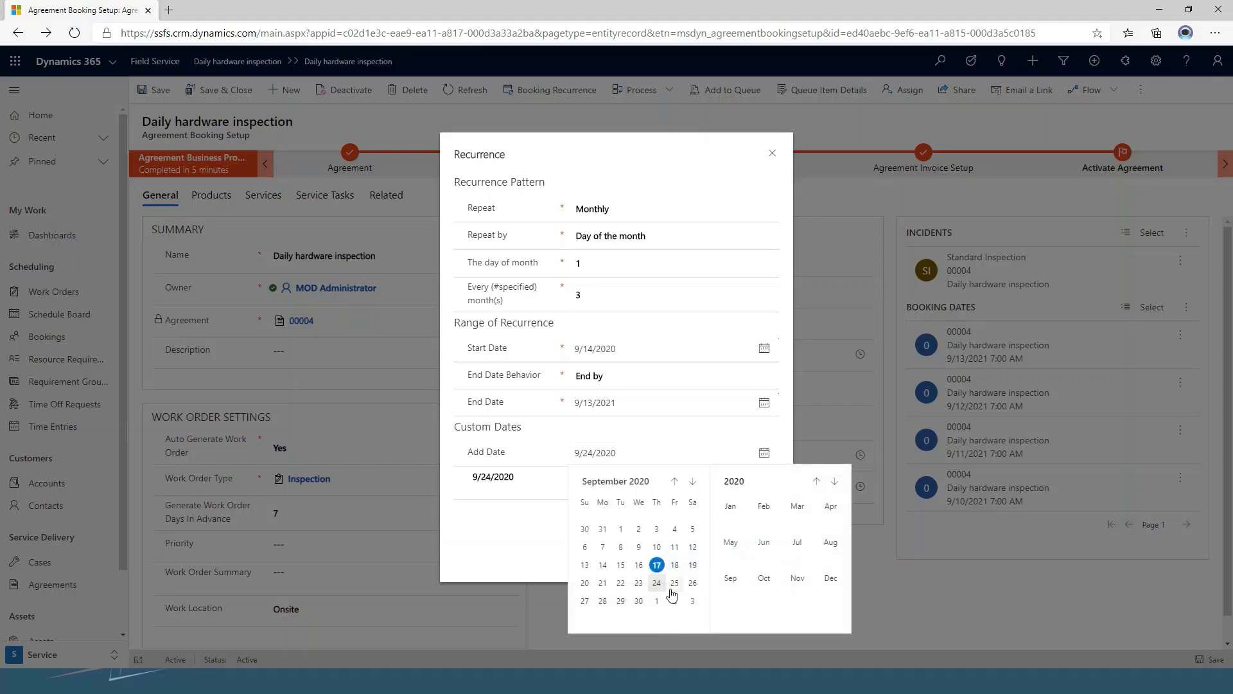
{"action": "left_click", "coordinate": [694, 482]}
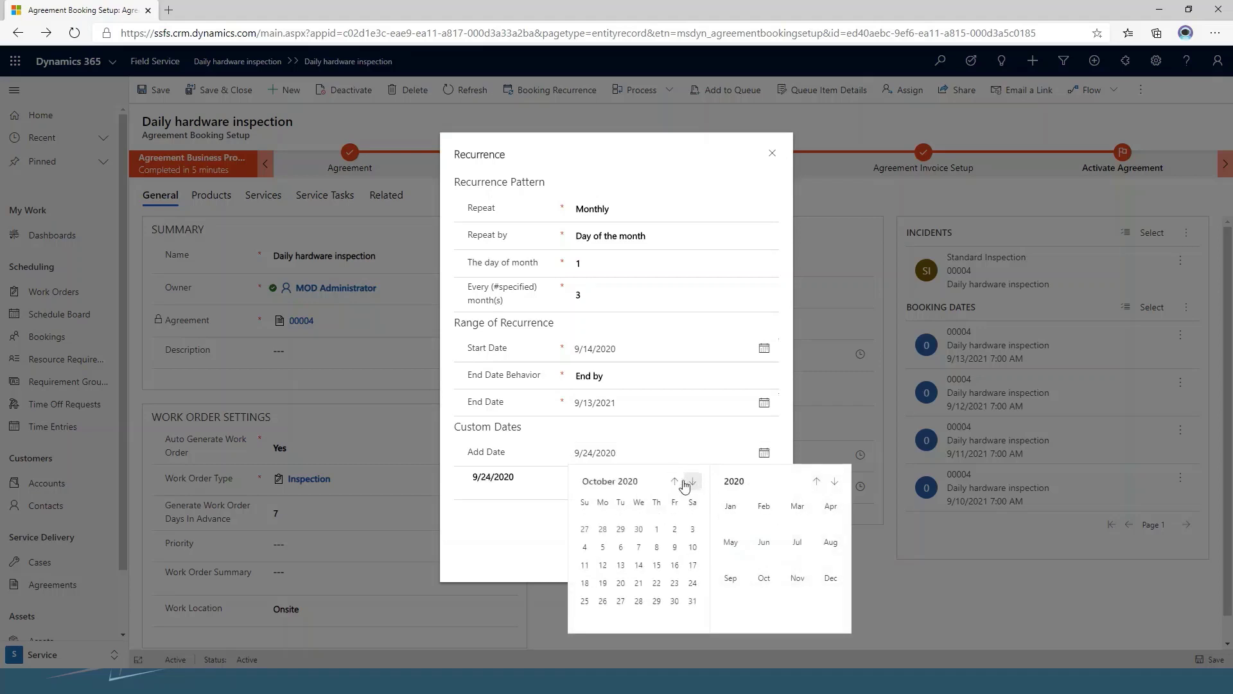
{"action": "left_click", "coordinate": [621, 547]}
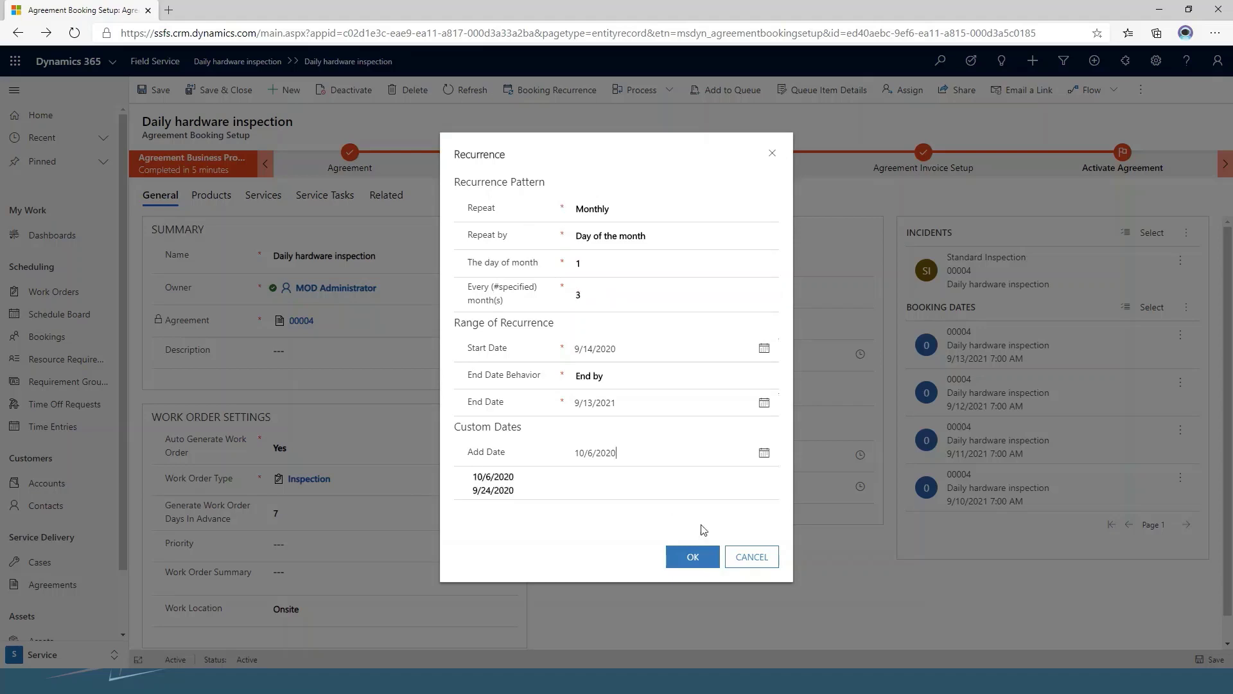
{"action": "left_click", "coordinate": [755, 555]}
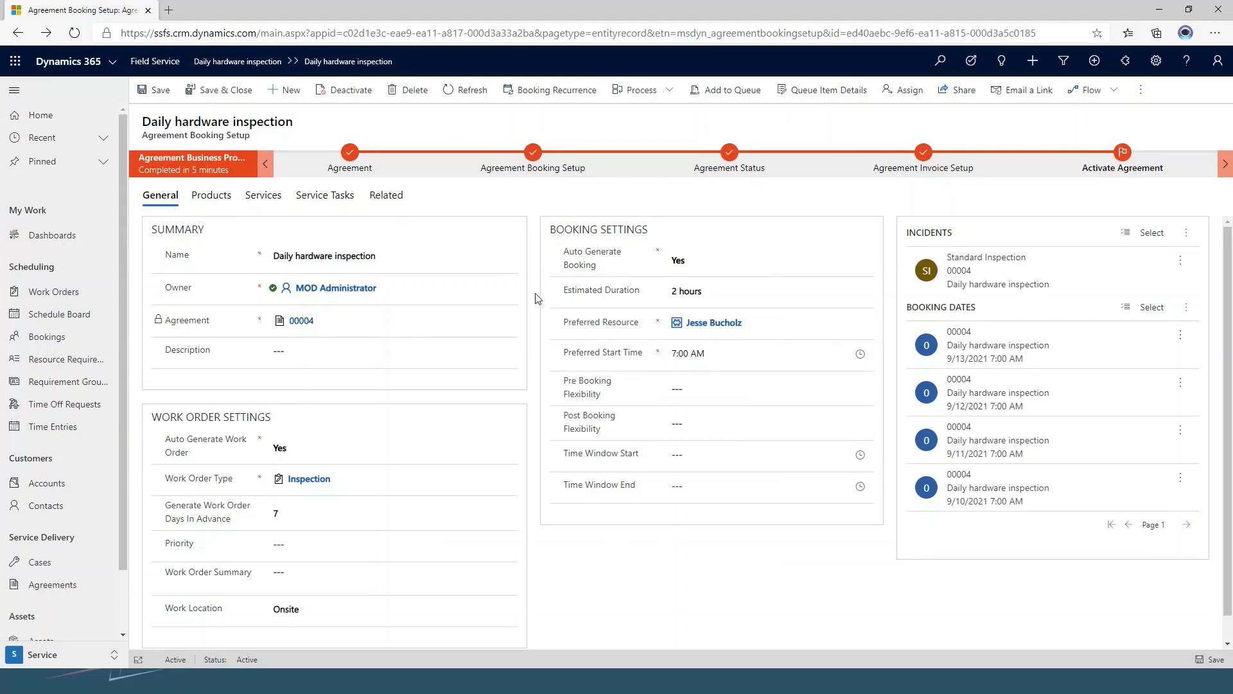
Review the active Work Orders list, then open the Schedule Board's Hourly view.
{"action": "left_click", "coordinate": [56, 293]}
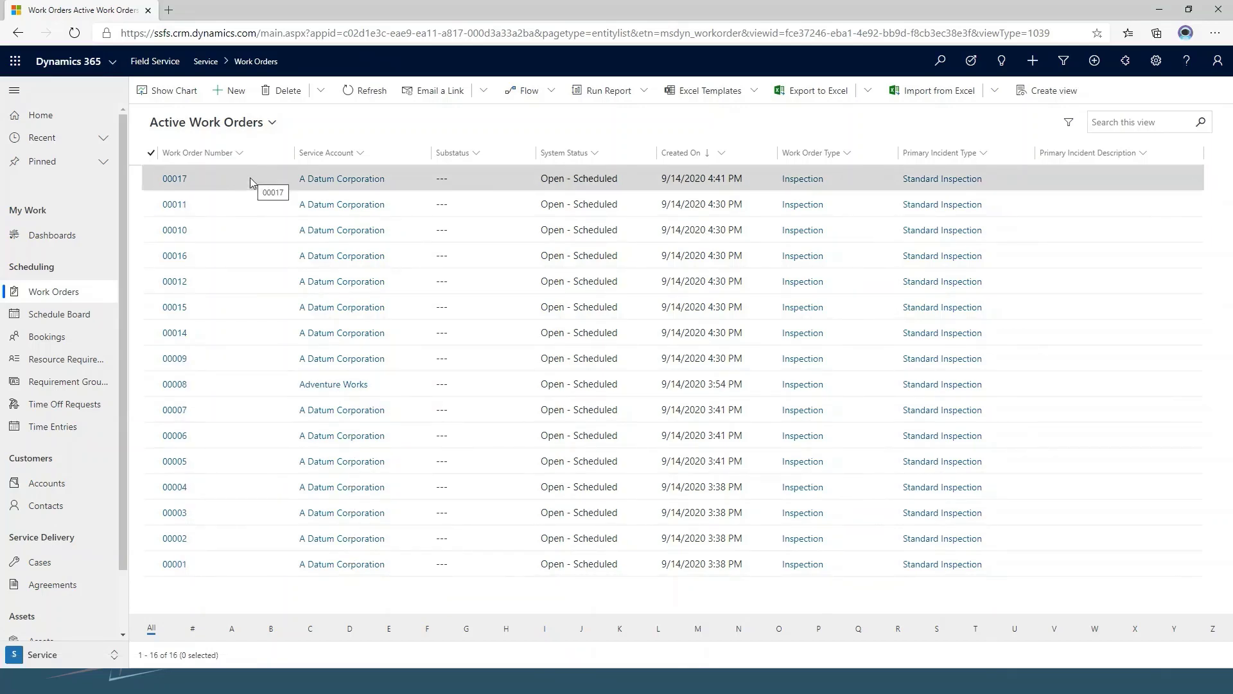
{"action": "left_click", "coordinate": [49, 314]}
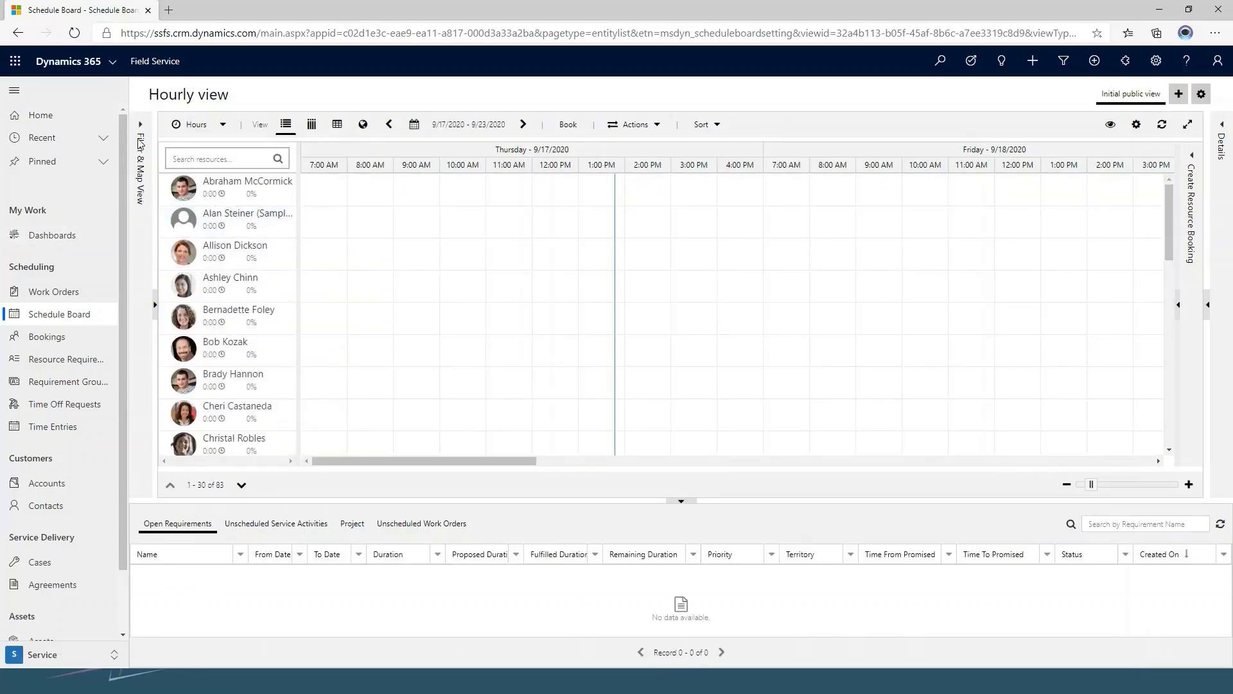
Filter the schedule board to User resources, review bookings, then return to Agreements.
{"action": "left_click", "coordinate": [141, 136]}
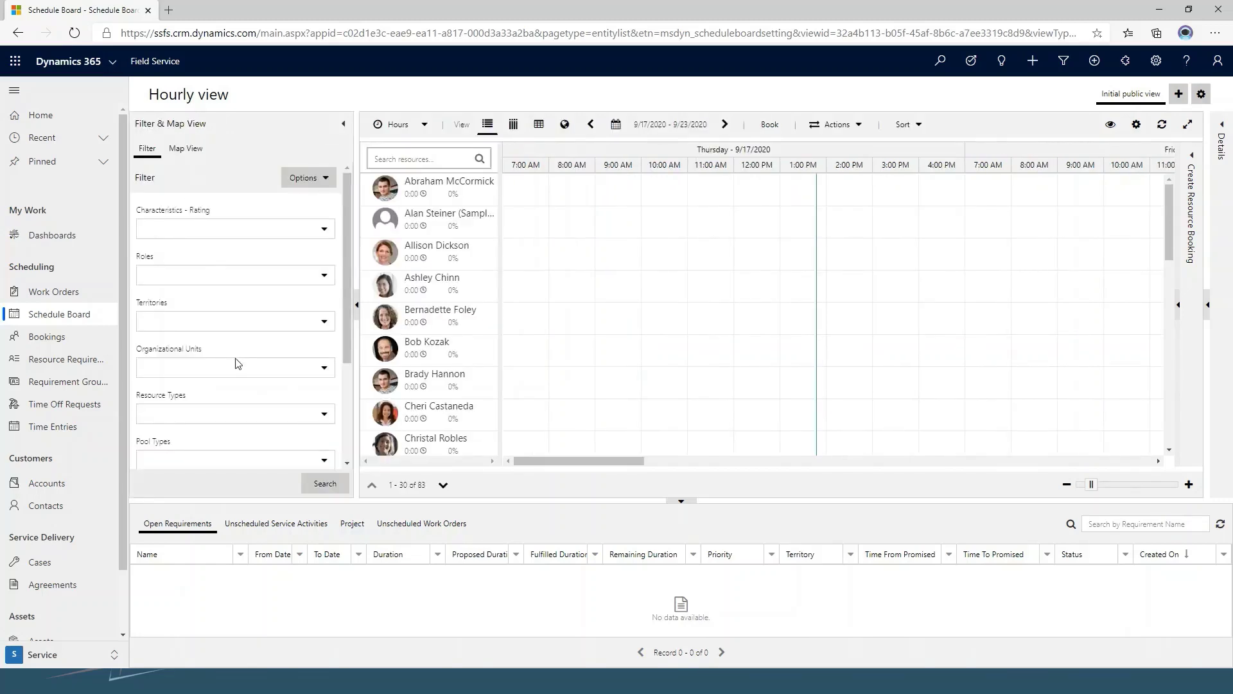
{"action": "left_click", "coordinate": [226, 412]}
{"action": "left_click", "coordinate": [196, 455]}
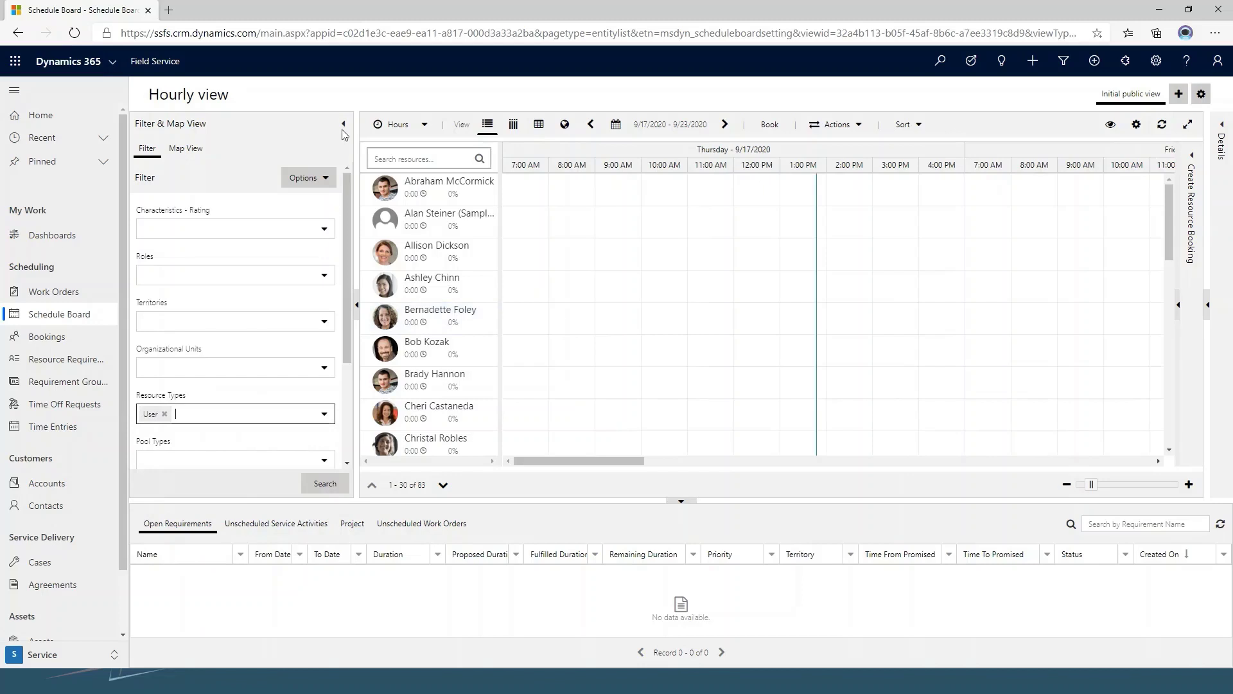
{"action": "left_click", "coordinate": [325, 483]}
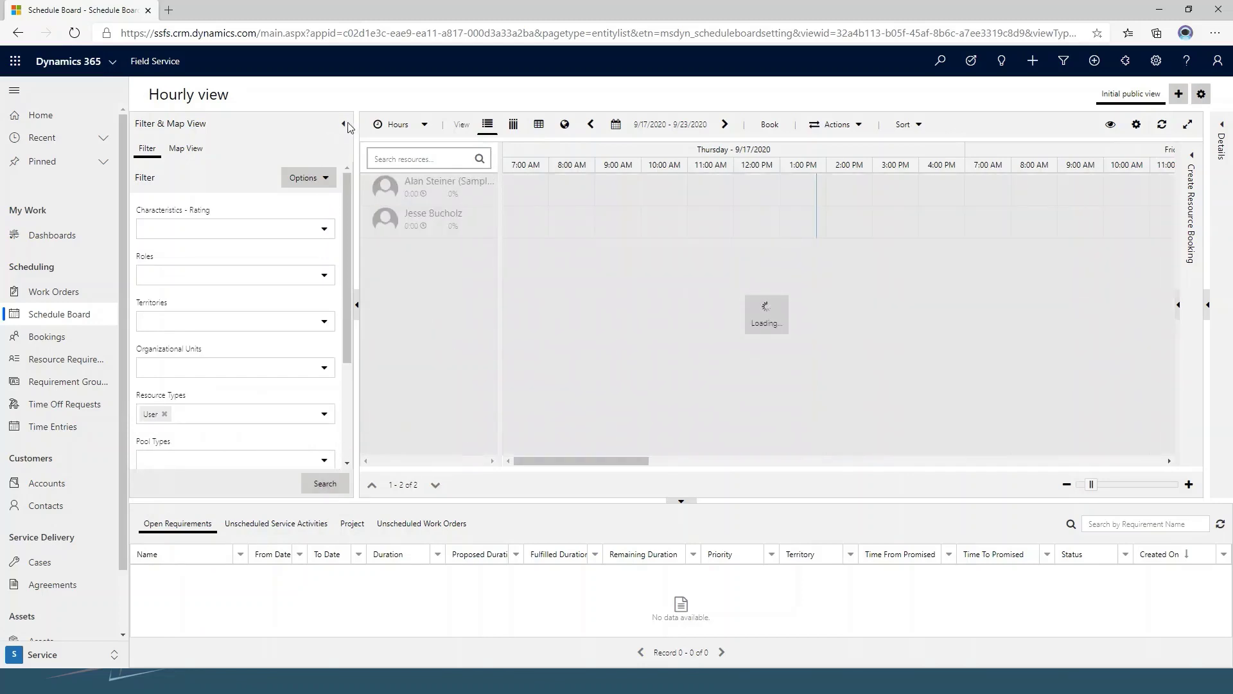
{"action": "left_click", "coordinate": [344, 124]}
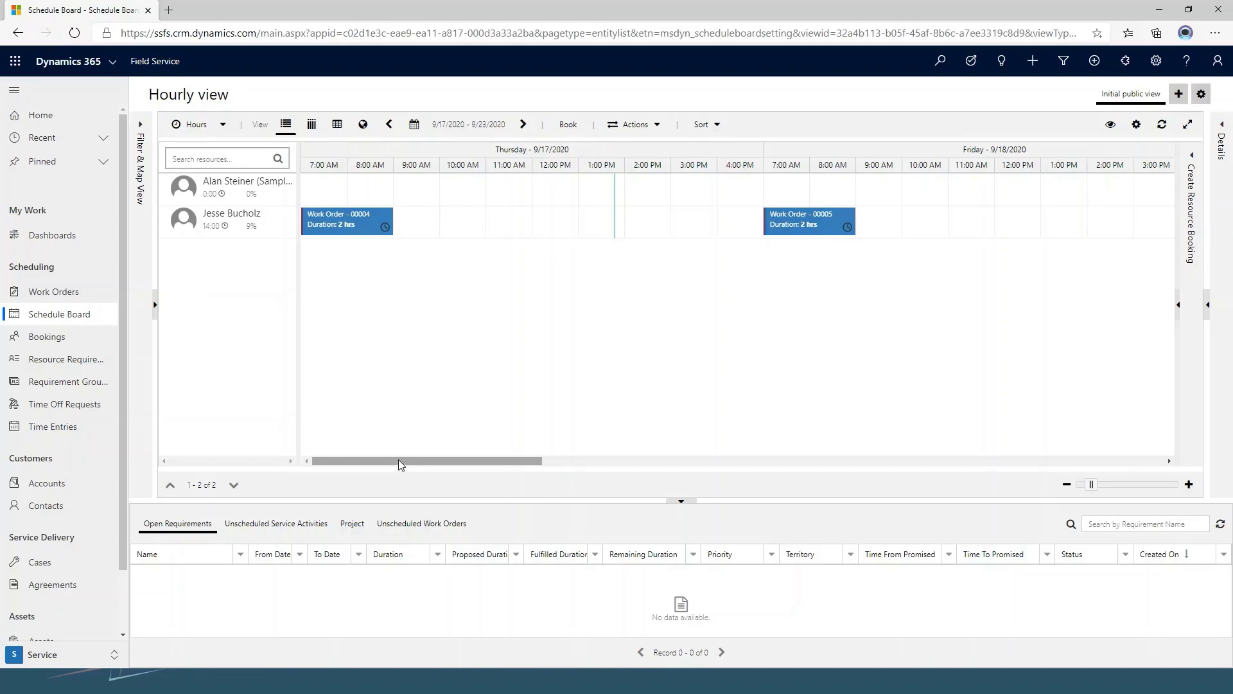
{"action": "mouse_move", "coordinate": [398, 464]}
{"action": "left_mouse_down"}
{"action": "mouse_move", "coordinate": [958, 467]}
{"action": "mouse_move", "coordinate": [395, 465]}
{"action": "left_mouse_up"}
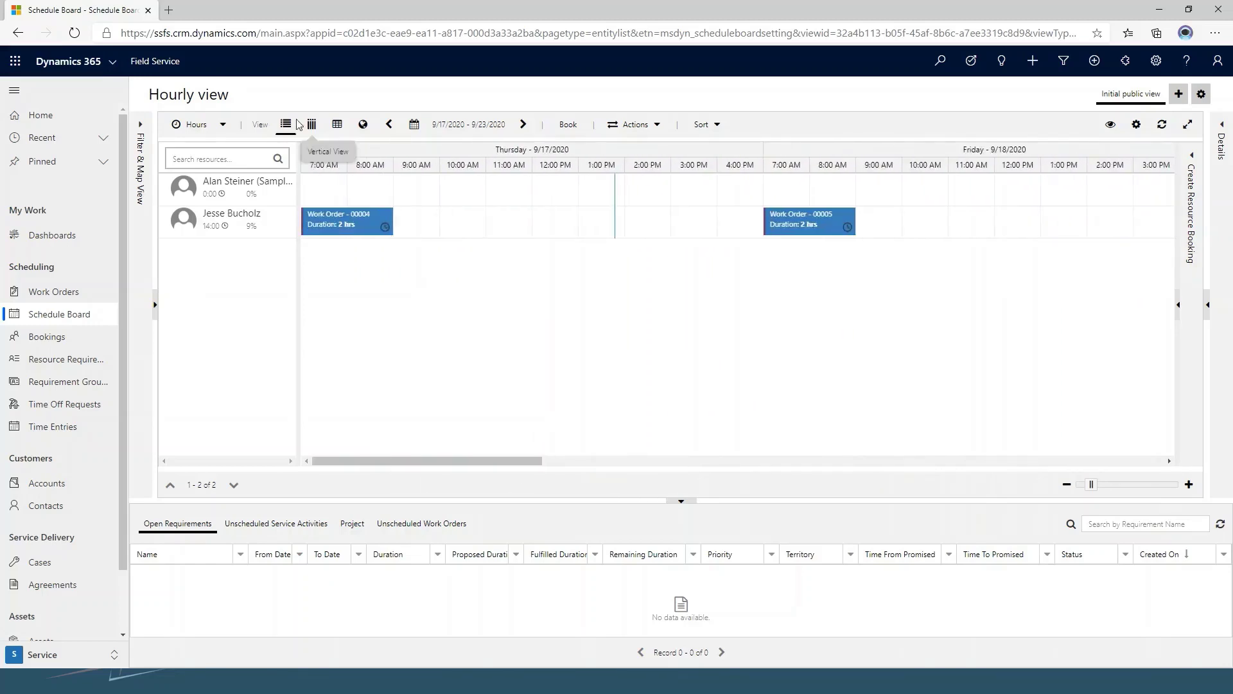
{"action": "left_click", "coordinate": [57, 587]}
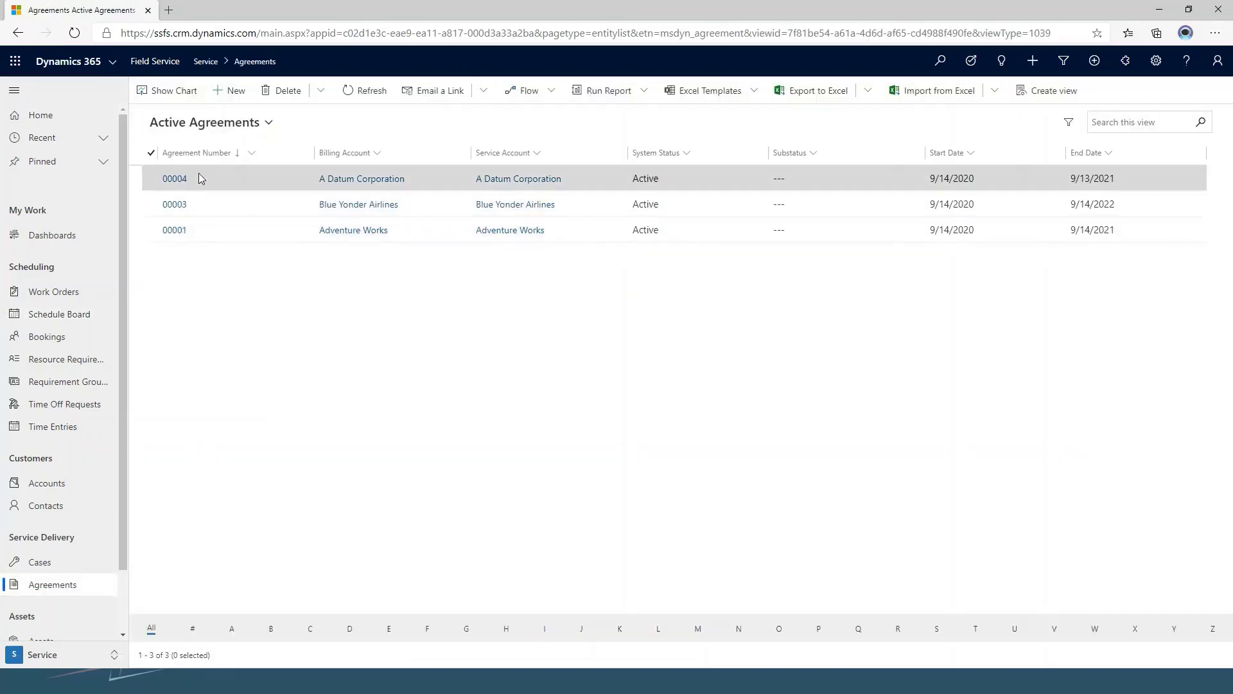
Reopen agreement 00004's Daily hardware inspection recurrence and cancel, keeping it Daily, every 1 day.
{"action": "left_click", "coordinate": [175, 179]}
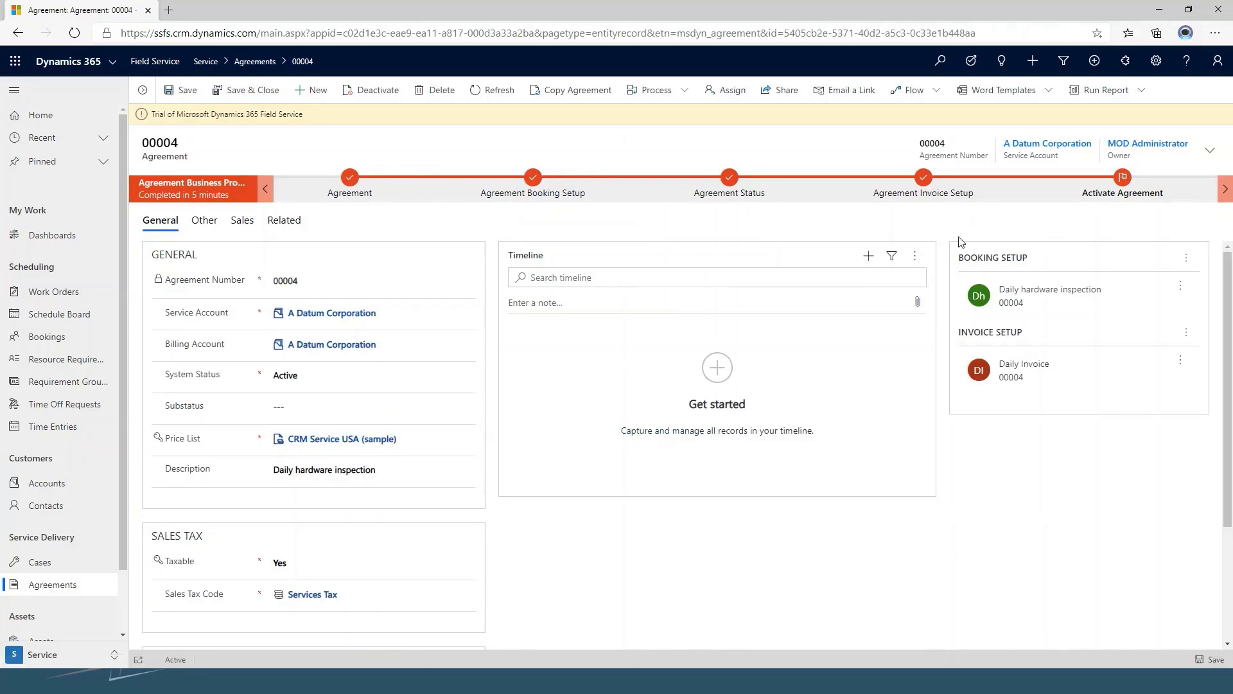
{"action": "left_click", "coordinate": [1033, 299]}
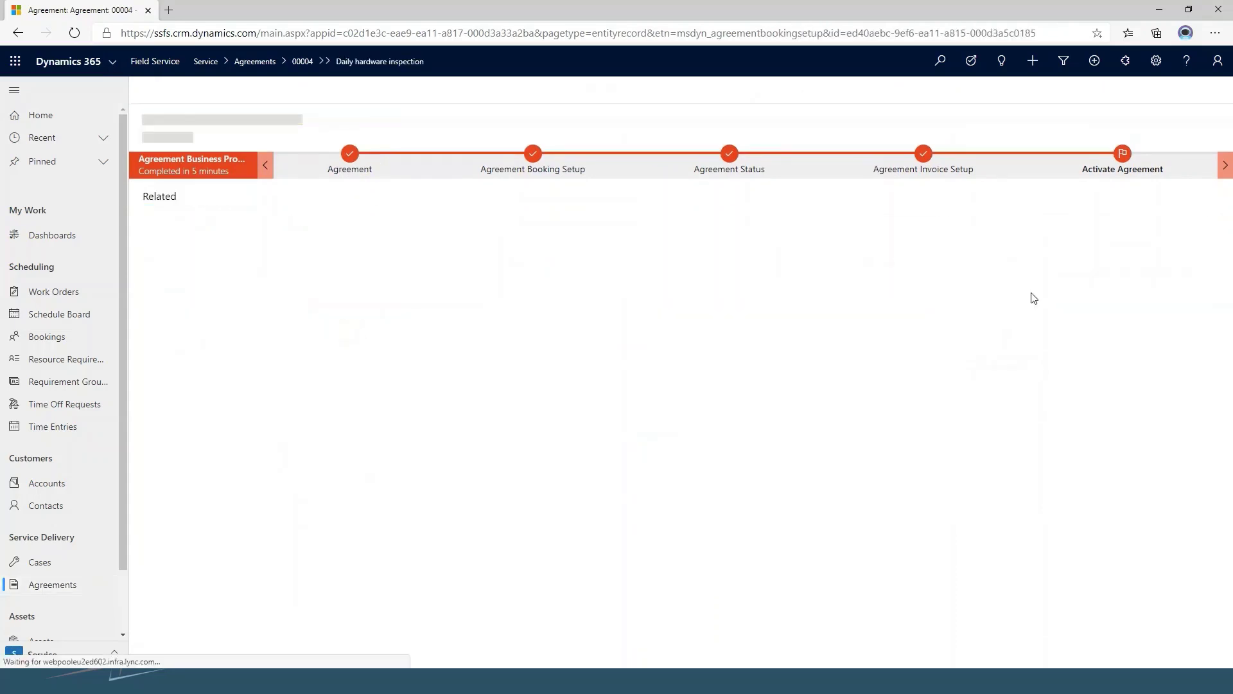
{"action": "left_click", "coordinate": [560, 95]}
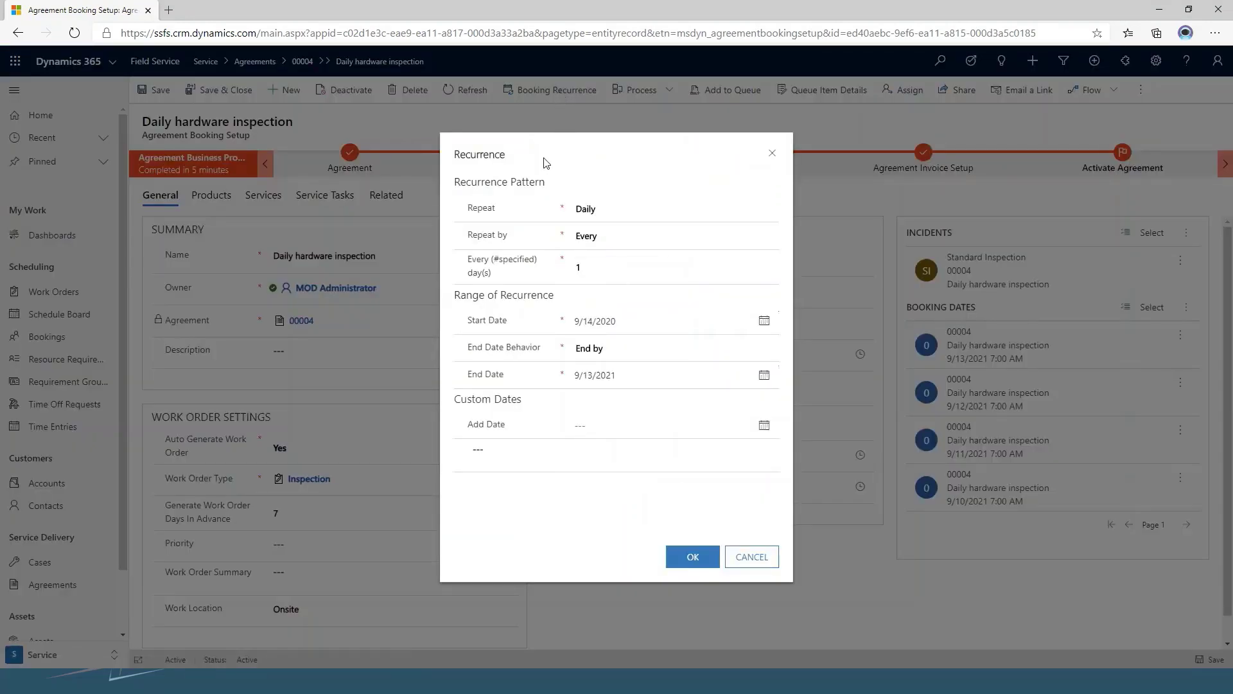
{"action": "left_click", "coordinate": [620, 236]}
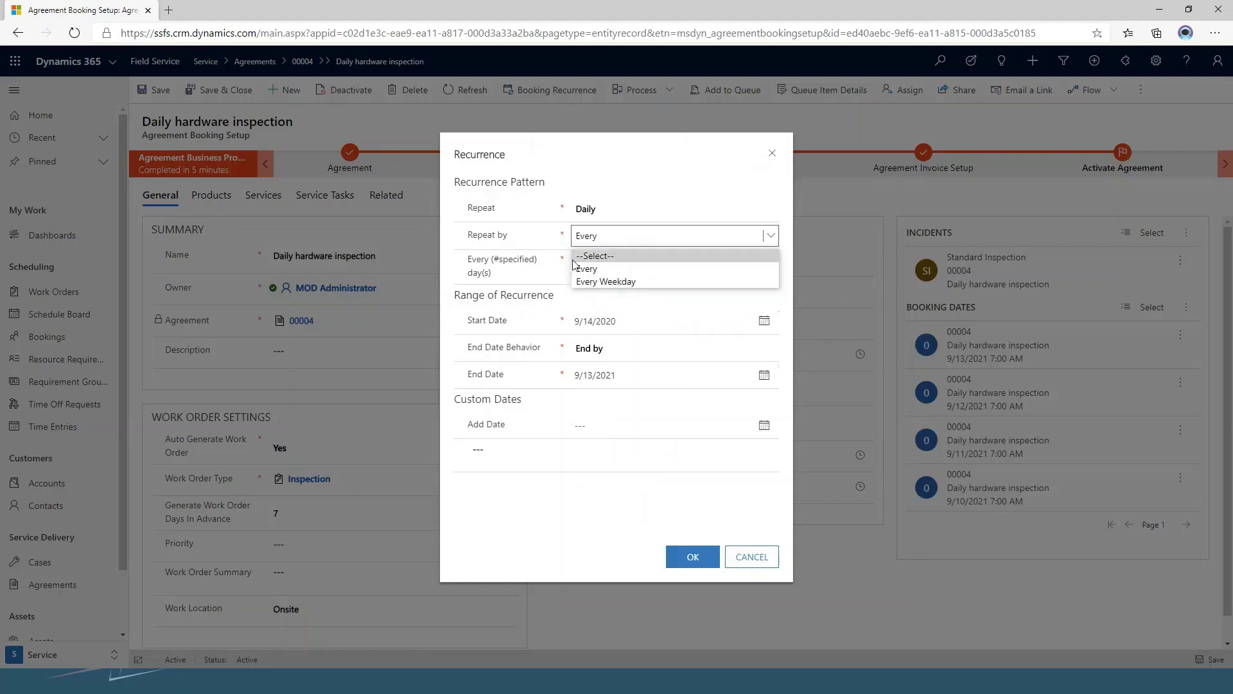
{"action": "left_click", "coordinate": [537, 237]}
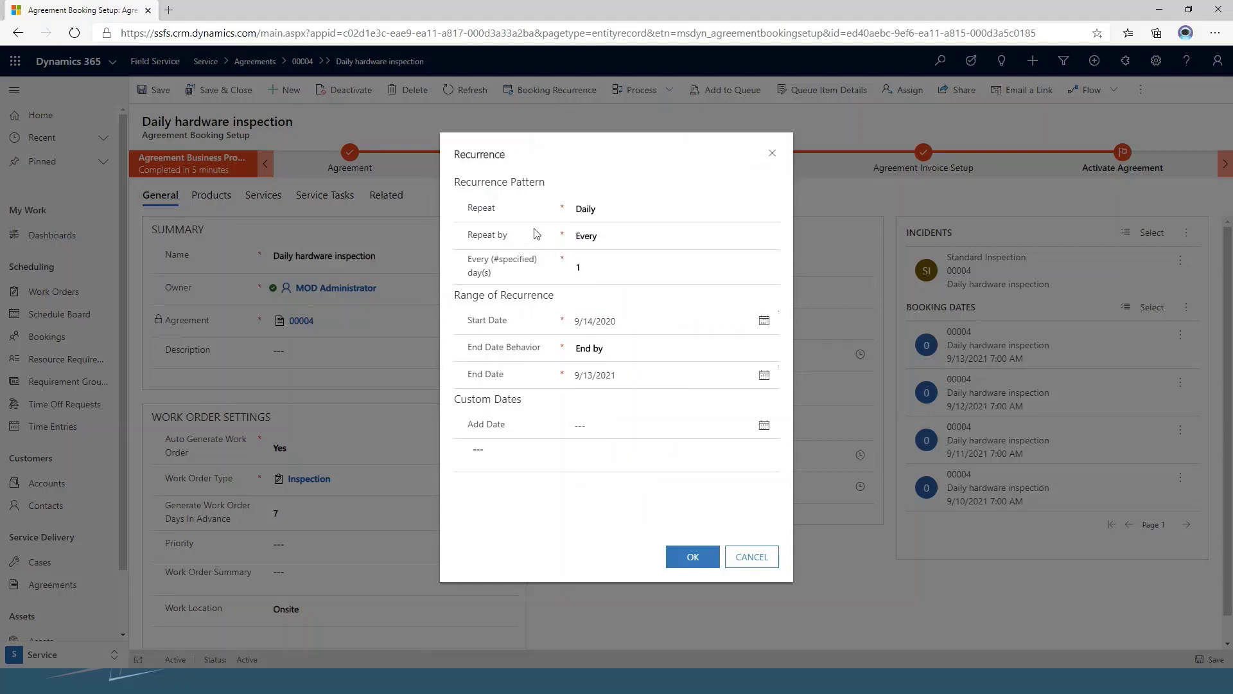
{"action": "left_click", "coordinate": [759, 559]}
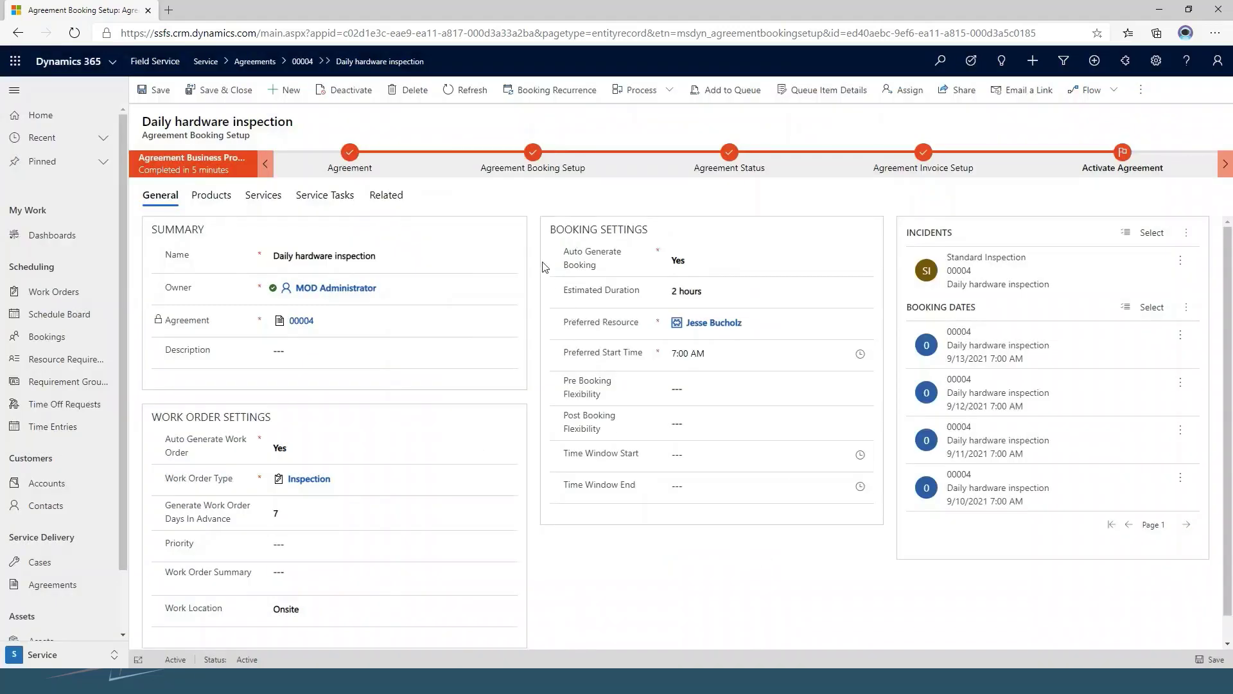